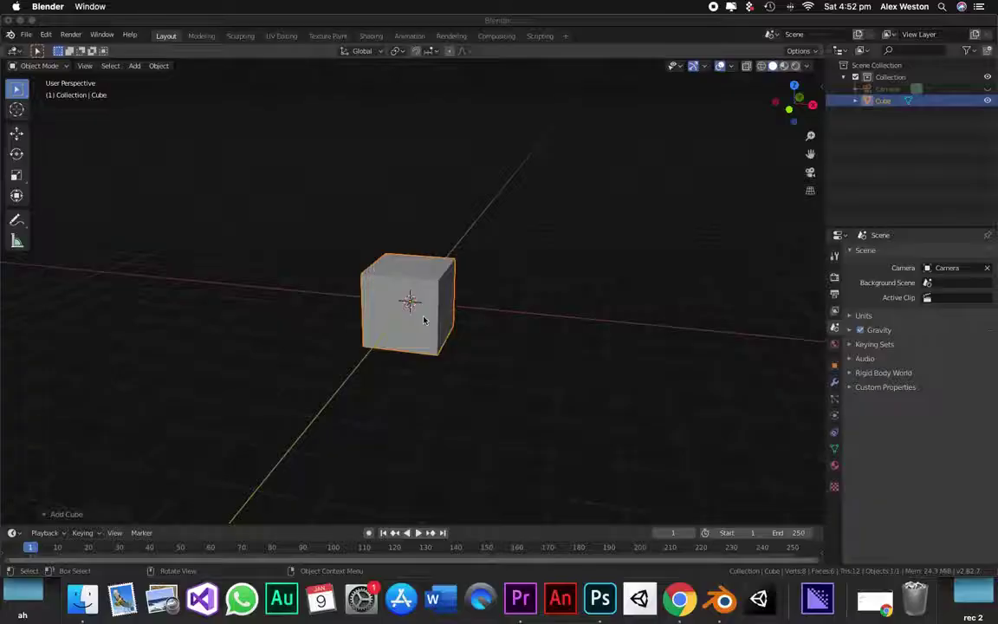
Delete the starter cube from the stev.blend scene
{"action": "key", "text": "x"}
{"action": "left_click", "coordinate": [423, 317]}
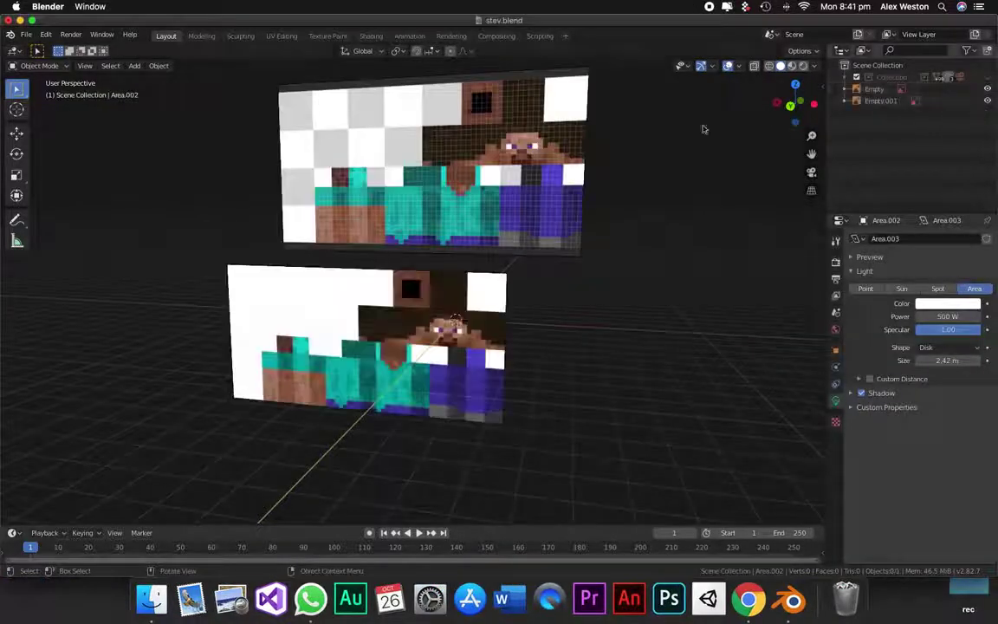
{"action": "left_click_drag", "start_coordinate": [784, 104], "coordinate": [763, 108]}
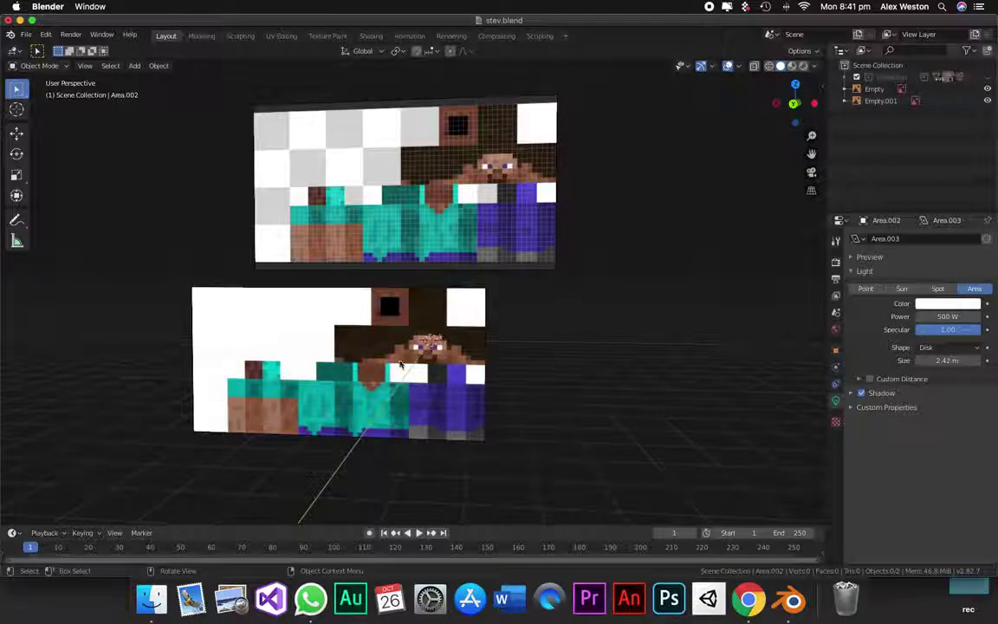
Add a new mesh cube at the scene origin beside the skin planes
{"action": "left_click", "coordinate": [794, 103]}
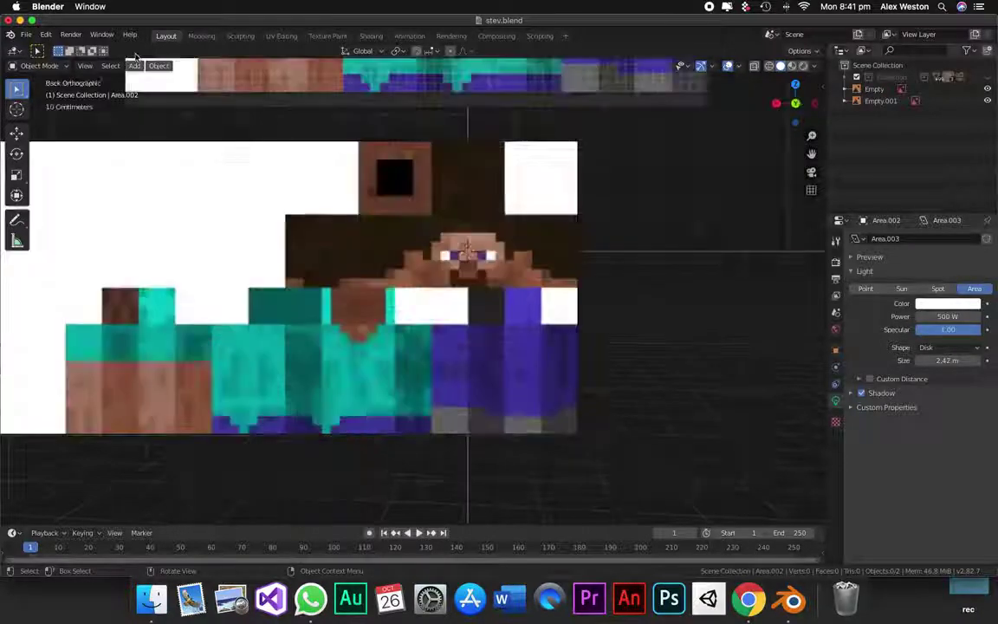
{"action": "left_click", "coordinate": [134, 66]}
{"action": "mouse_move", "coordinate": [145, 78]}
{"action": "left_click", "coordinate": [260, 91]}
{"action": "middle_click_drag", "start_coordinate": [488, 220], "coordinate": [848, 399]}
Set the cube's Scale X, Y and Z to 0.1 in the Object properties
{"action": "left_click", "coordinate": [836, 350]}
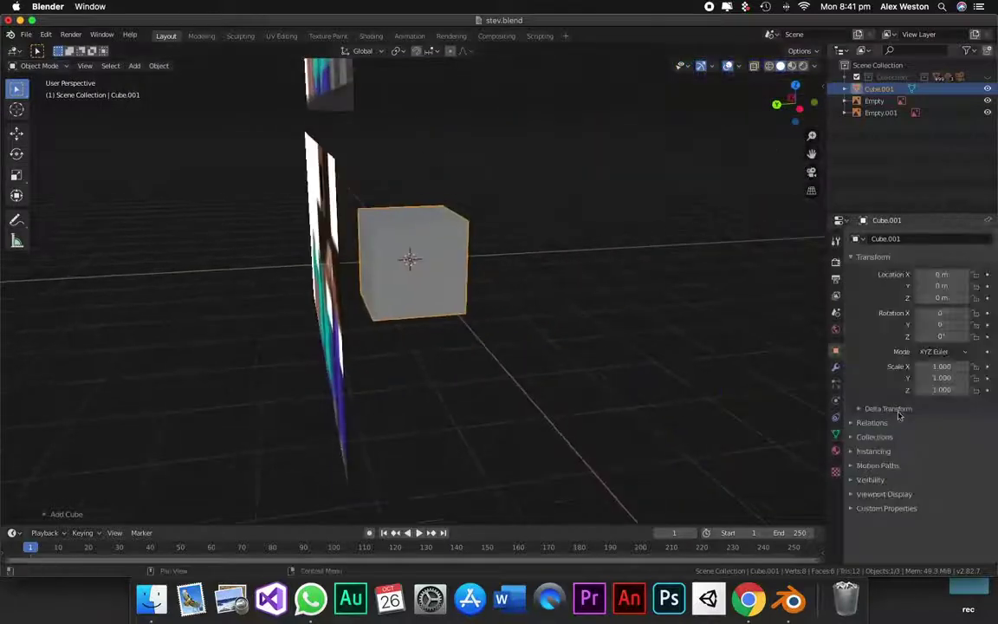
{"action": "type", "text": "0.1"}
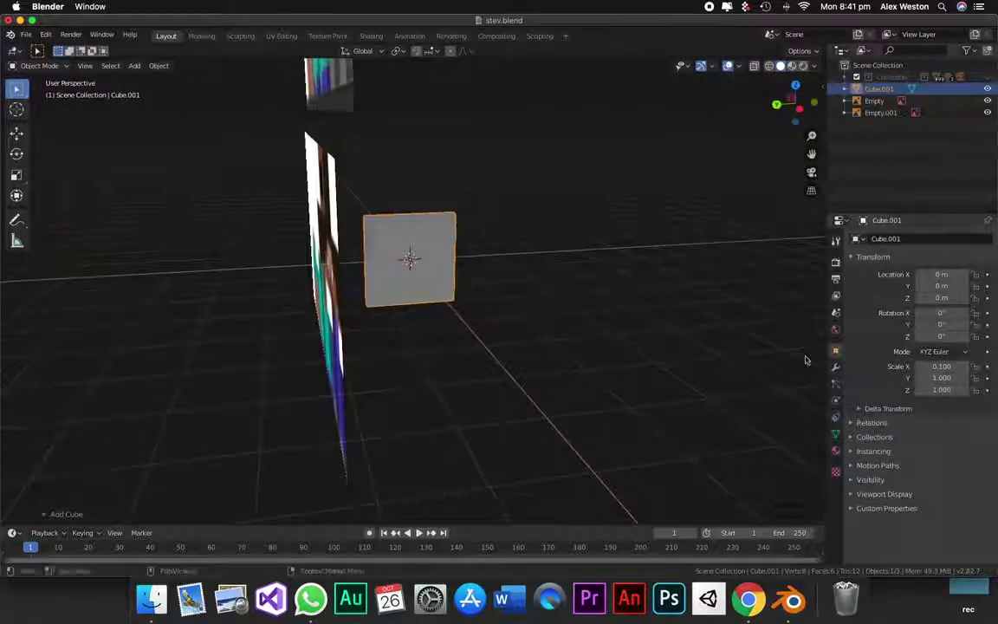
{"action": "key", "text": "Return"}
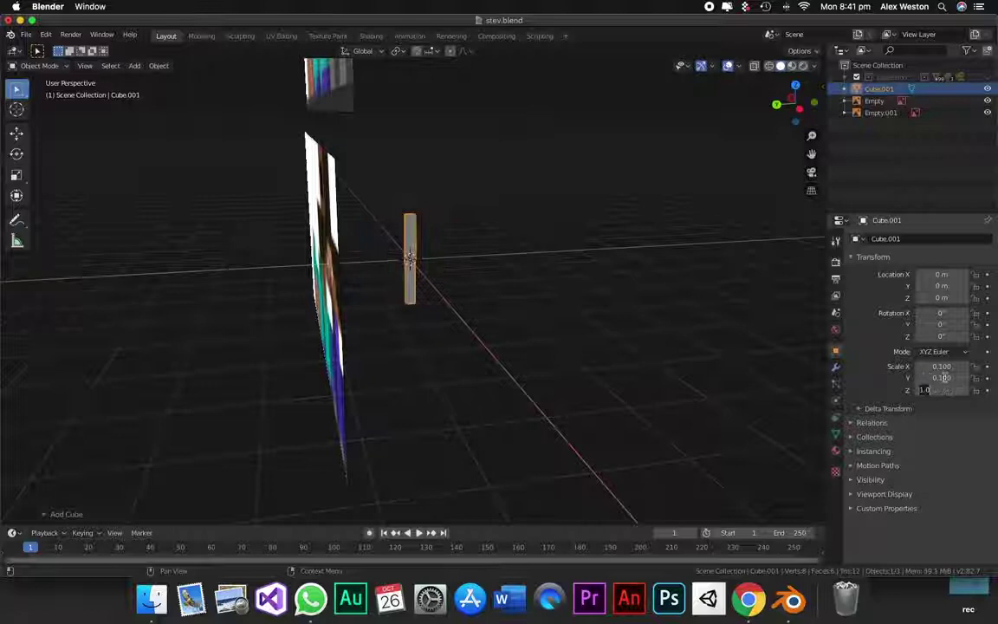
{"action": "key", "text": "Return"}
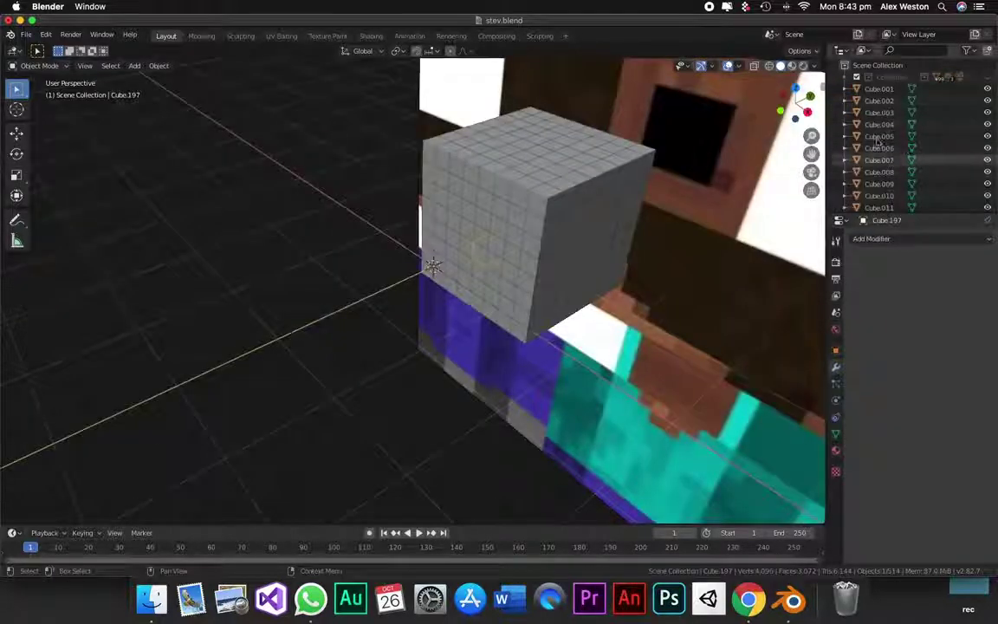
{"action": "scroll", "coordinate": [988, 95], "scroll_direction": "down", "scroll_amount": 6}
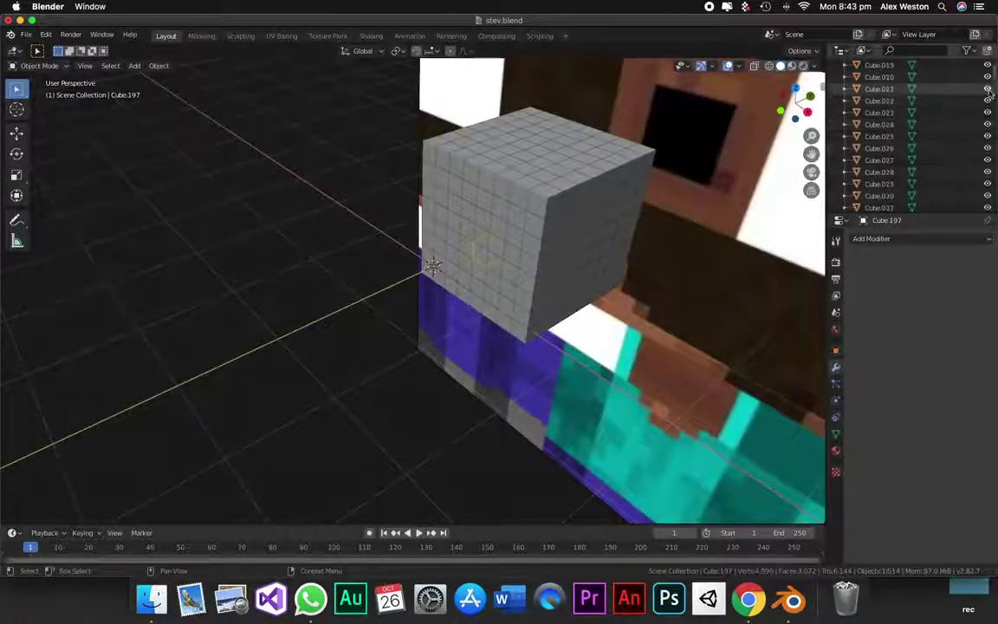
{"action": "left_click_drag", "start_coordinate": [995, 78], "coordinate": [995, 90]}
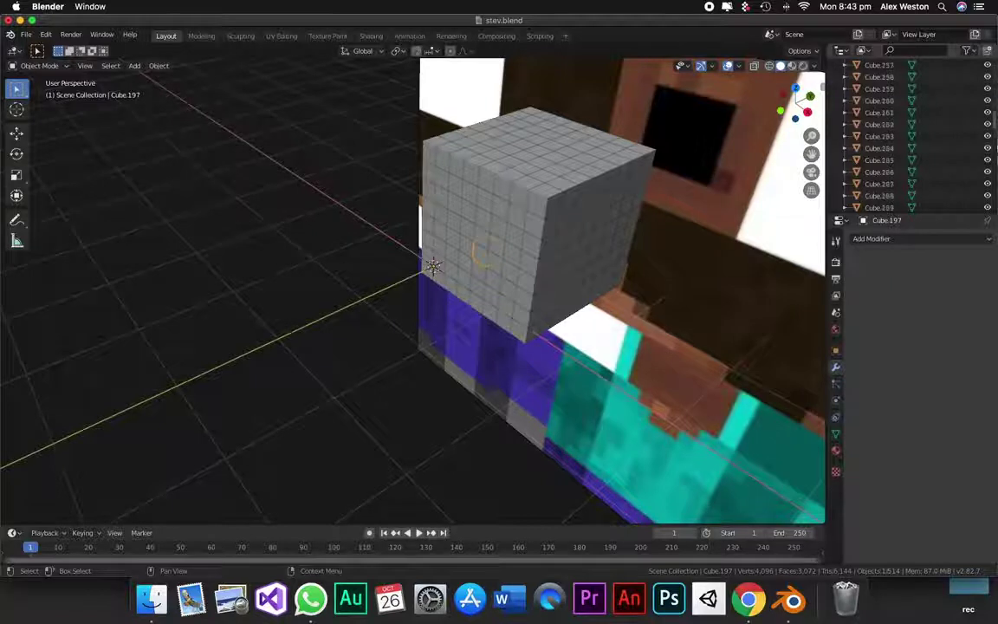
{"action": "left_click_drag", "start_coordinate": [995, 222], "coordinate": [996, 224]}
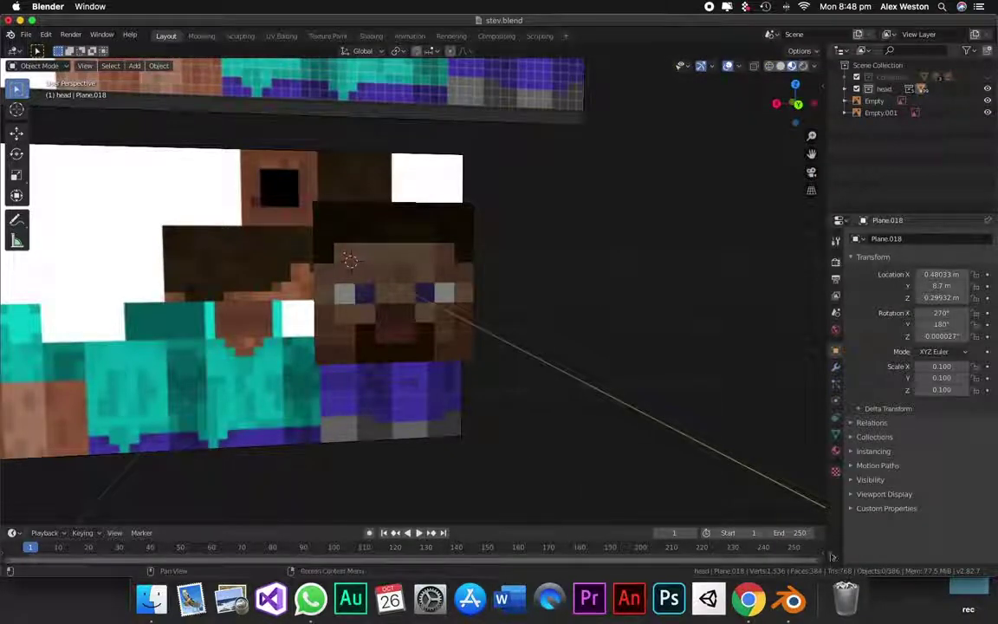
Select all objects in the head collection, deselect them, and link the image colour to Base Color
{"action": "left_click", "coordinate": [879, 90]}
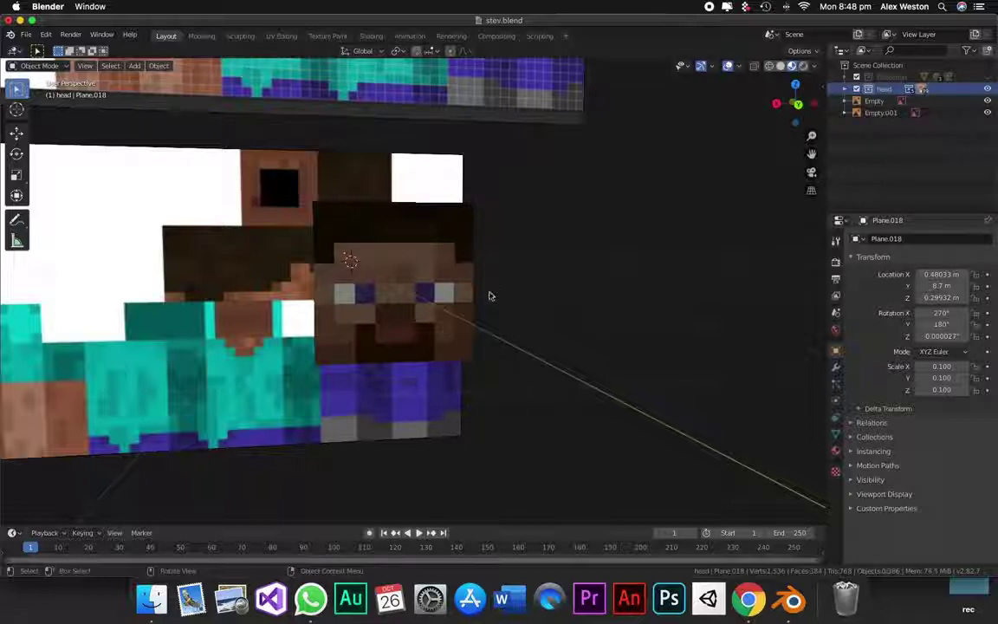
{"action": "mouse_move", "coordinate": [775, 118]}
{"action": "left_mouse_down"}
{"action": "mouse_move", "coordinate": [740, 121]}
{"action": "mouse_move", "coordinate": [775, 119]}
{"action": "left_mouse_up"}
{"action": "right_click", "coordinate": [883, 90]}
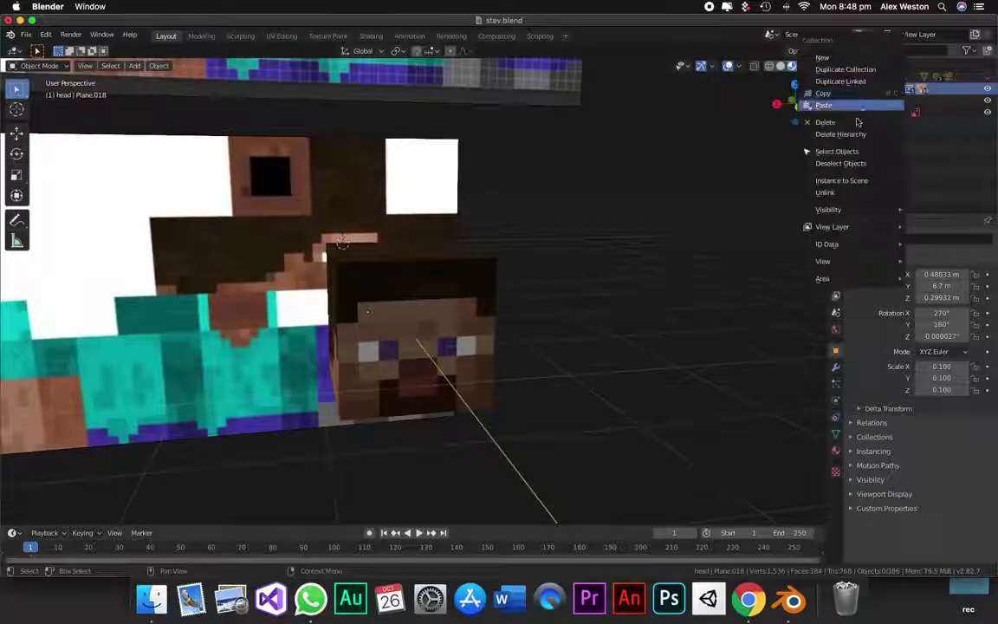
{"action": "right_click", "coordinate": [870, 78]}
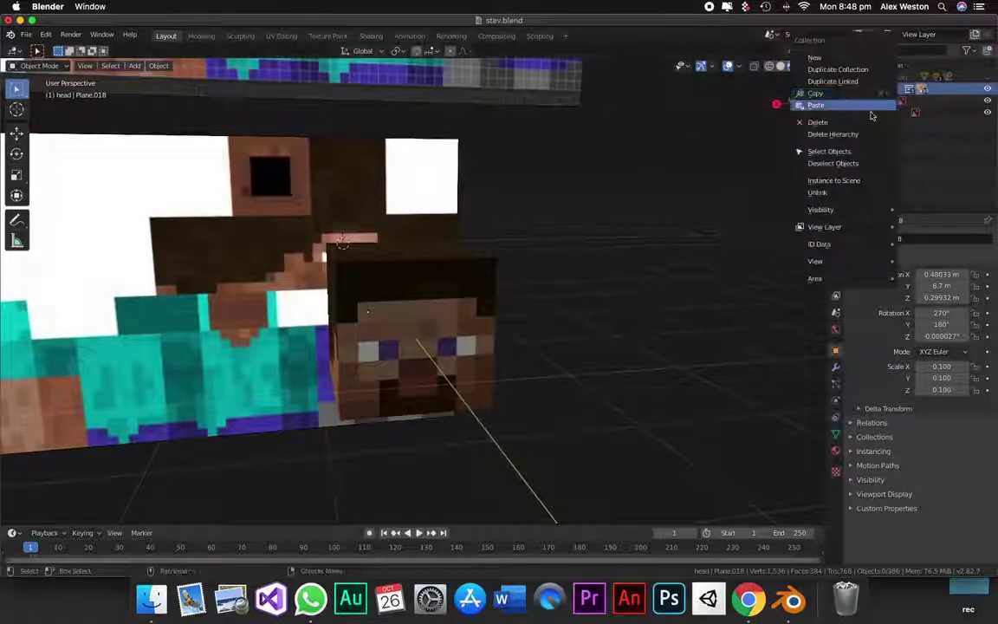
{"action": "left_click", "coordinate": [855, 155]}
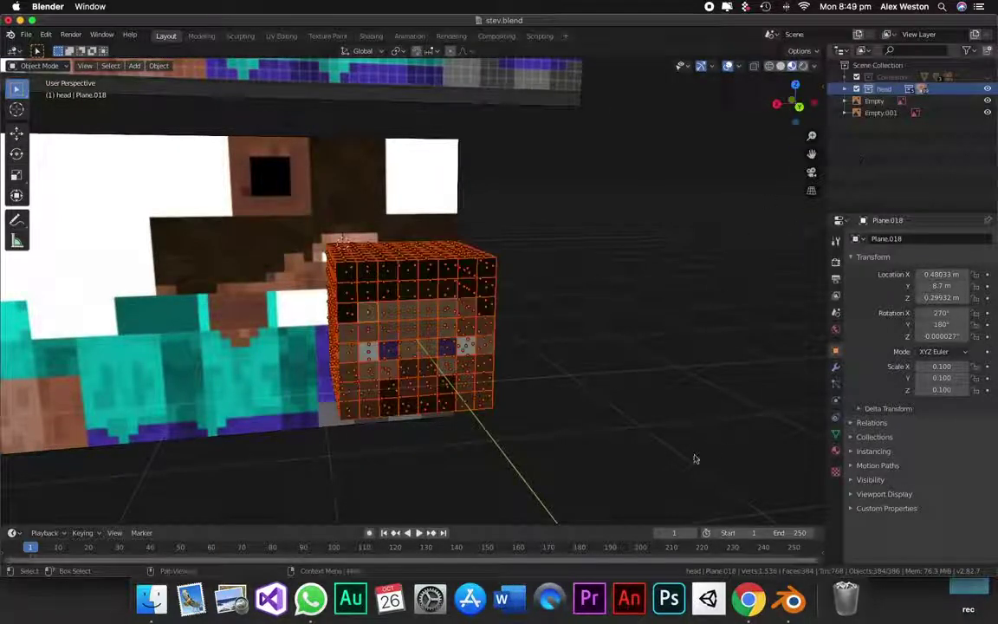
{"action": "left_click", "coordinate": [648, 405]}
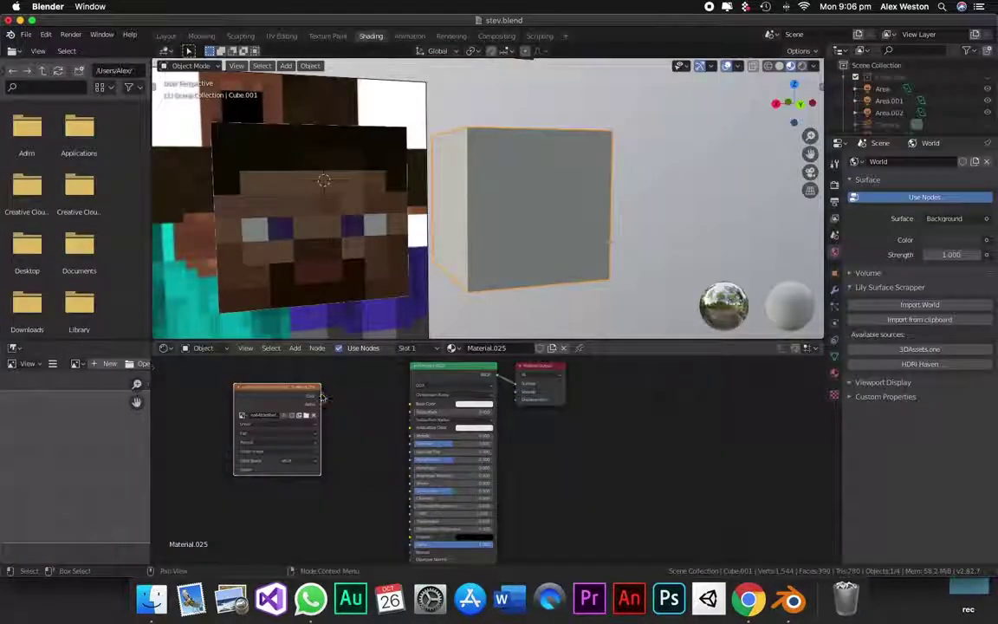
{"action": "left_click_drag", "start_coordinate": [320, 396], "coordinate": [412, 405]}
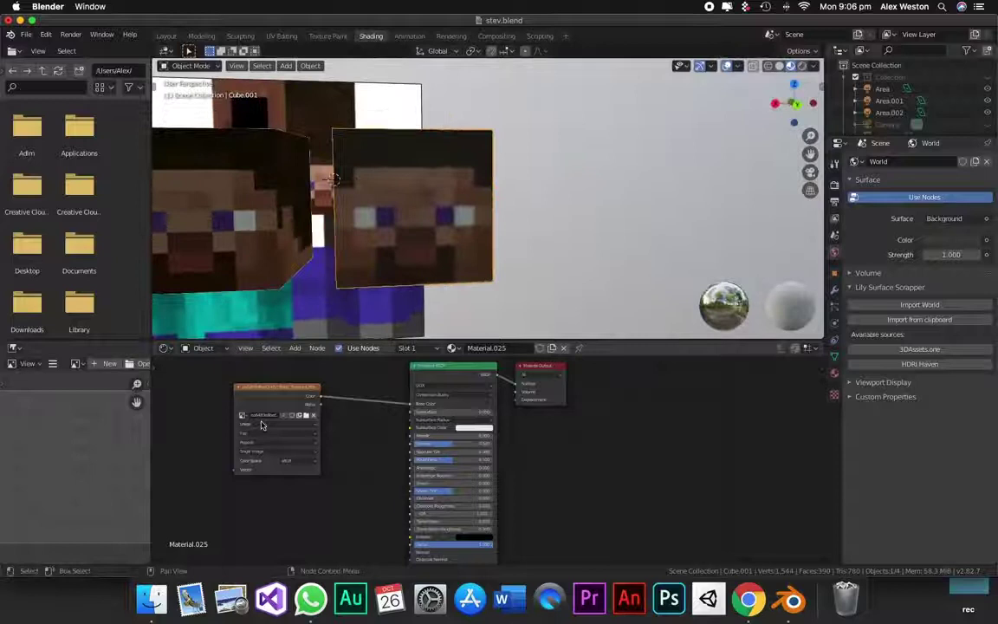
Switch the Image Texture node to a different interpolation mode and view the face head-on
{"action": "left_click", "coordinate": [262, 425]}
{"action": "left_click", "coordinate": [261, 441]}
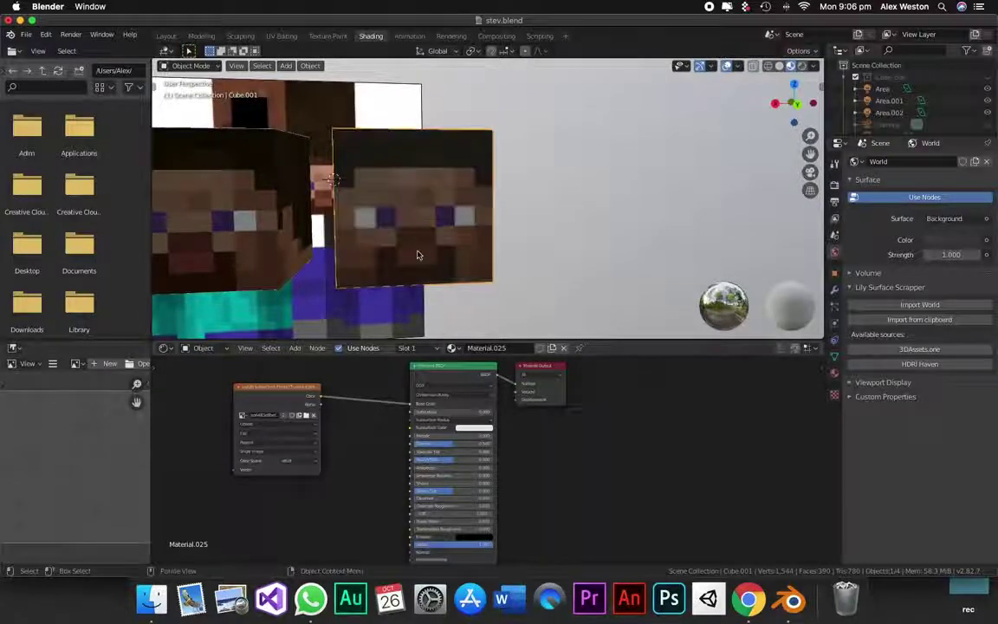
{"action": "middle_click_drag", "start_coordinate": [675, 158], "coordinate": [703, 232]}
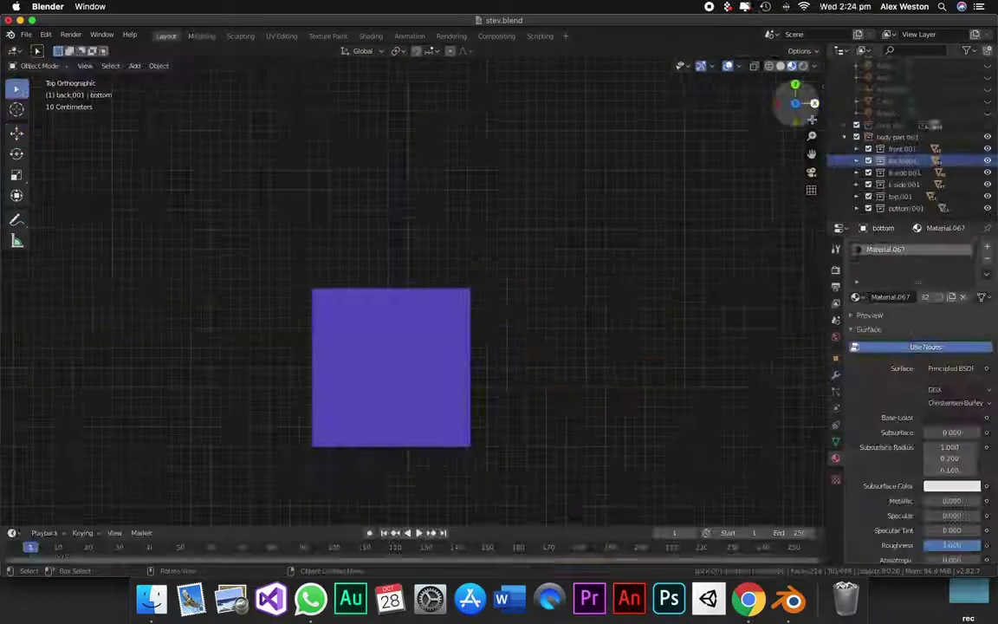
Switch to front view and select one of the white eye blocks
{"action": "middle_click_drag", "start_coordinate": [416, 303], "coordinate": [502, 278]}
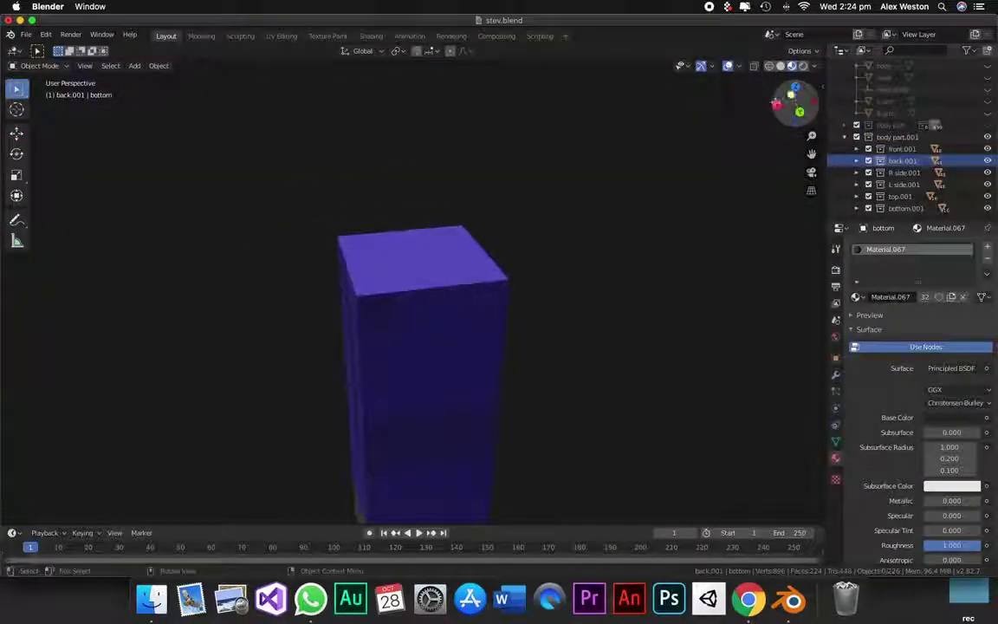
{"action": "key", "text": "KP_1"}
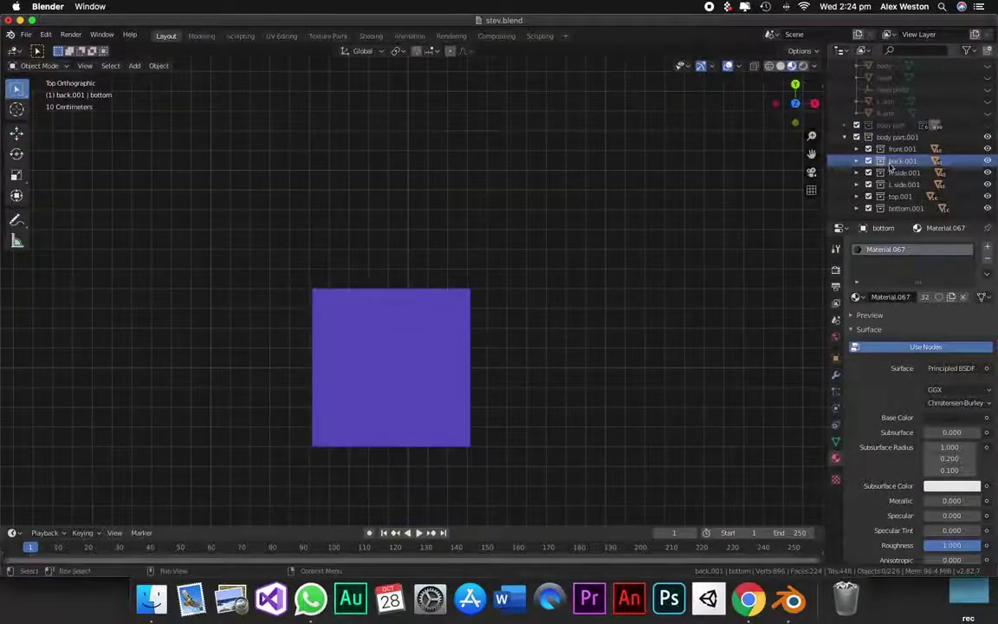
{"action": "right_click", "coordinate": [867, 161]}
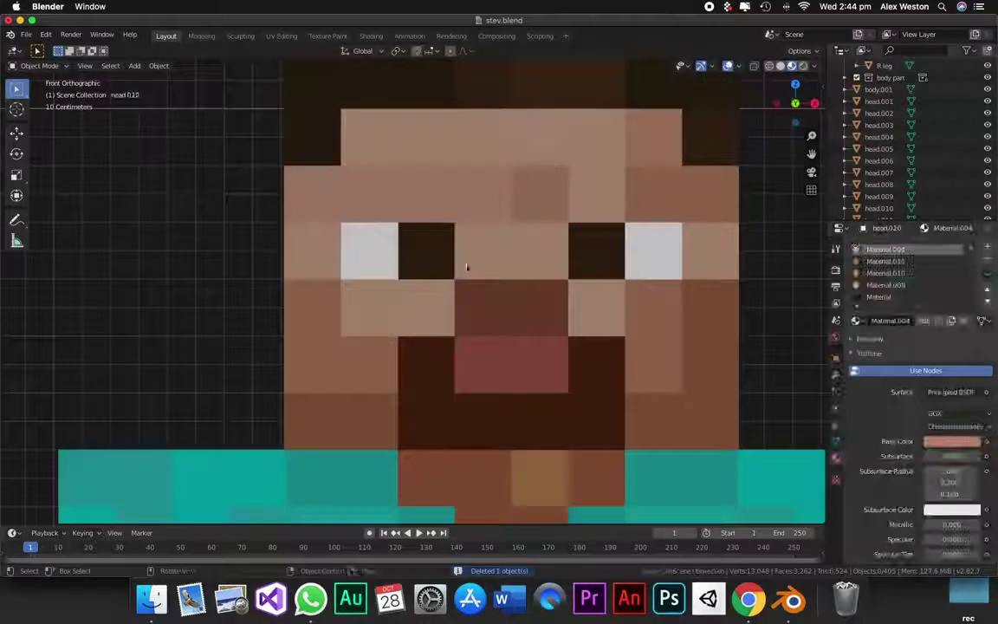
{"action": "left_click", "coordinate": [612, 252]}
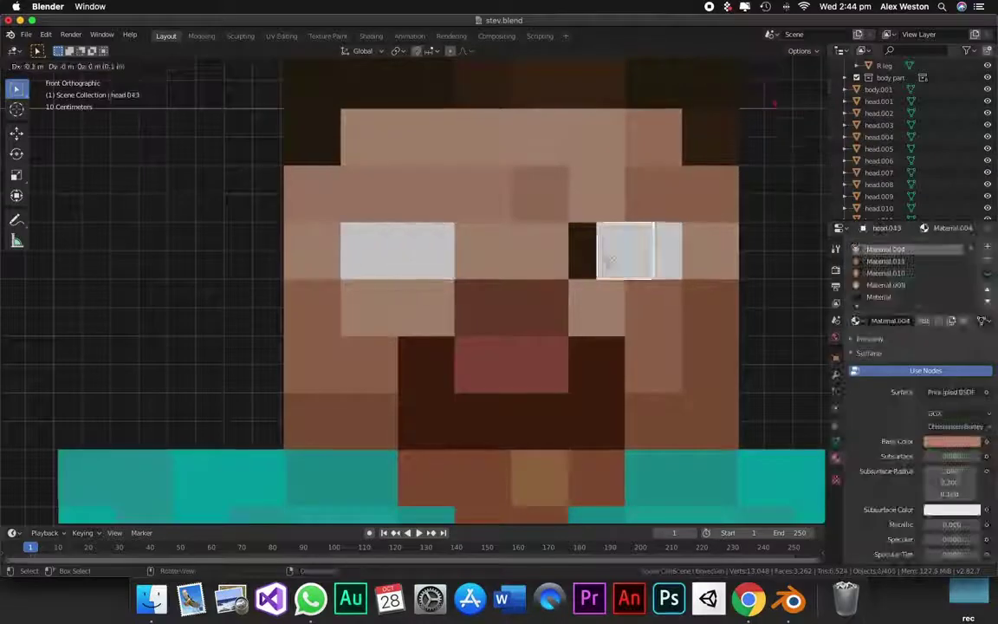
Select Steve's head, then undo a stray dark stroke on the skin in Photoshop
{"action": "left_click_drag", "start_coordinate": [791, 104], "coordinate": [795, 105]}
{"action": "scroll", "coordinate": [877, 178], "scroll_direction": "down", "scroll_amount": 3}
{"action": "left_click", "coordinate": [877, 173]}
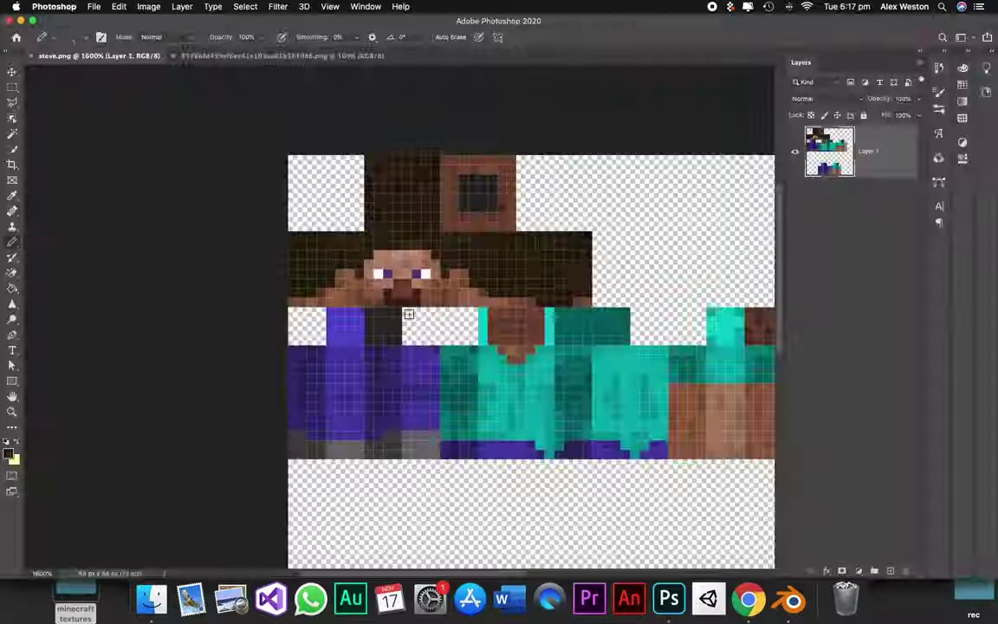
{"action": "left_click_drag", "start_coordinate": [416, 475], "coordinate": [541, 482]}
{"action": "key", "text": "cmd+z"}
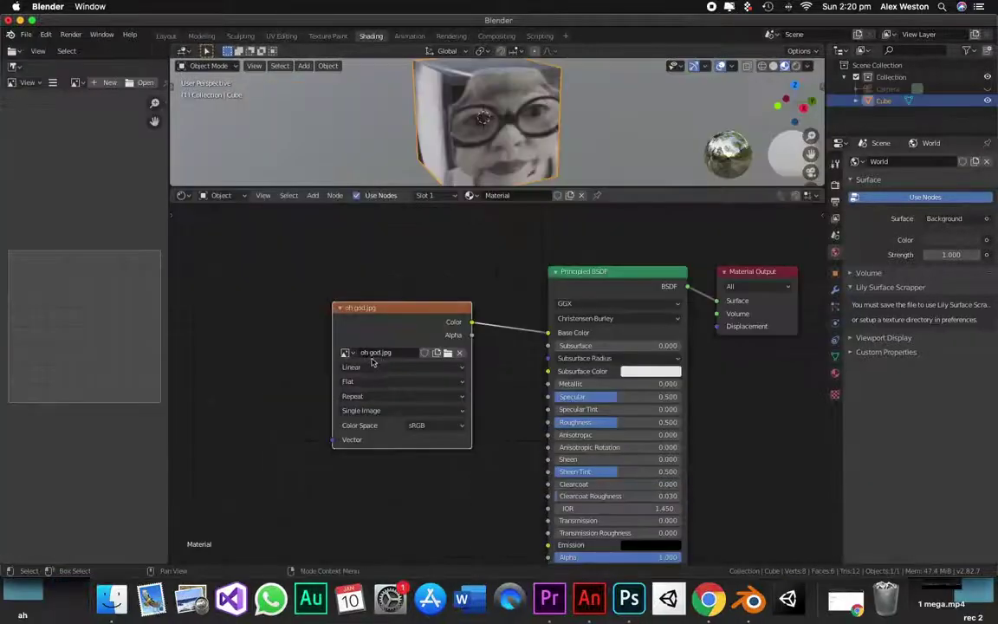
Change the texture interpolation, raise Specular to 0.438, and fill the shiney.png shine map white
{"action": "left_click", "coordinate": [355, 367]}
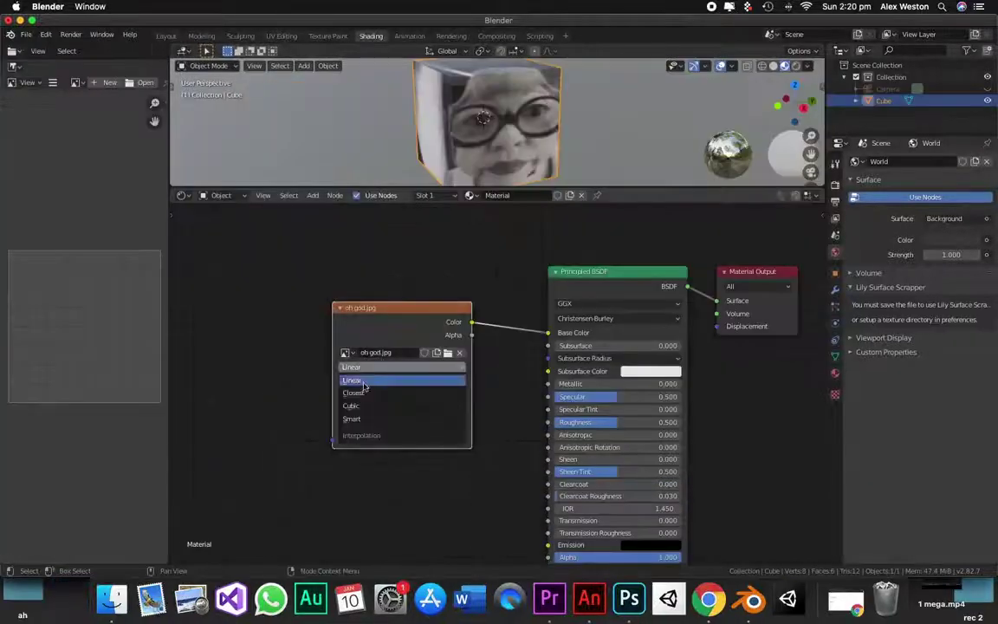
{"action": "left_click", "coordinate": [363, 396]}
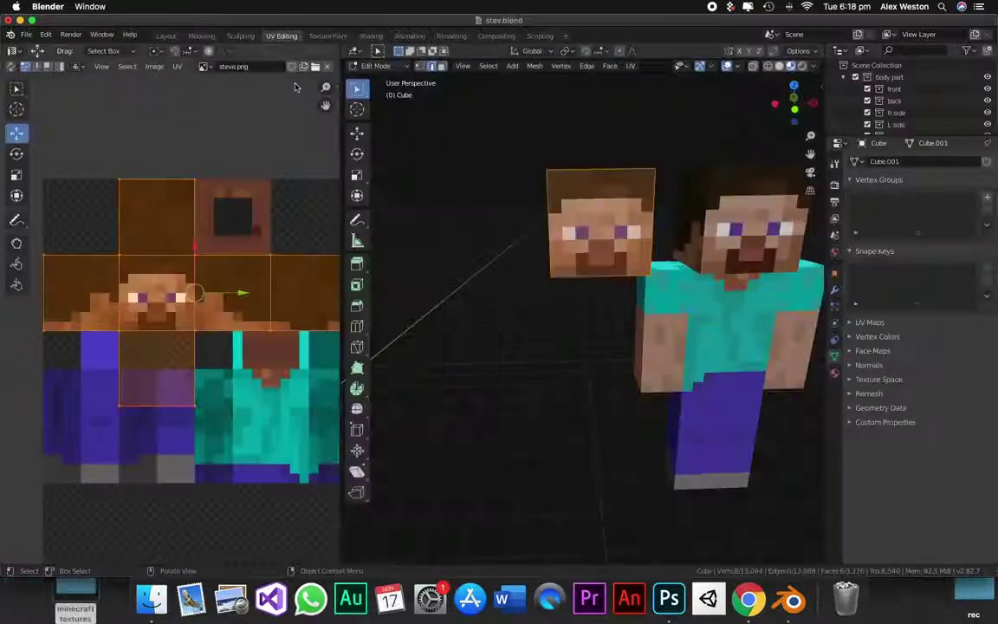
{"action": "scroll", "coordinate": [233, 278], "scroll_direction": "up", "scroll_amount": 1}
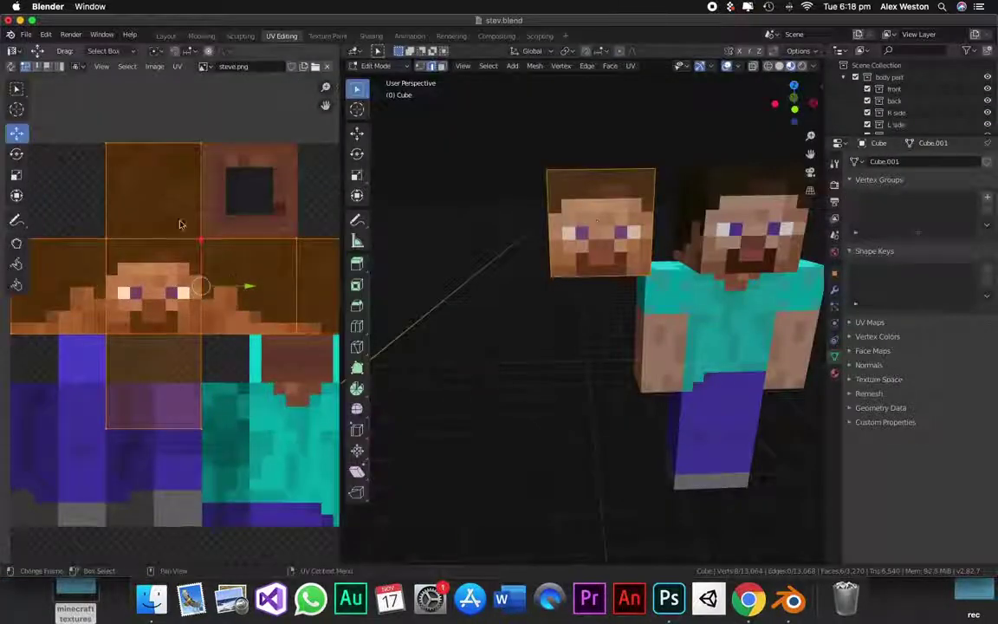
{"action": "left_click", "coordinate": [155, 67]}
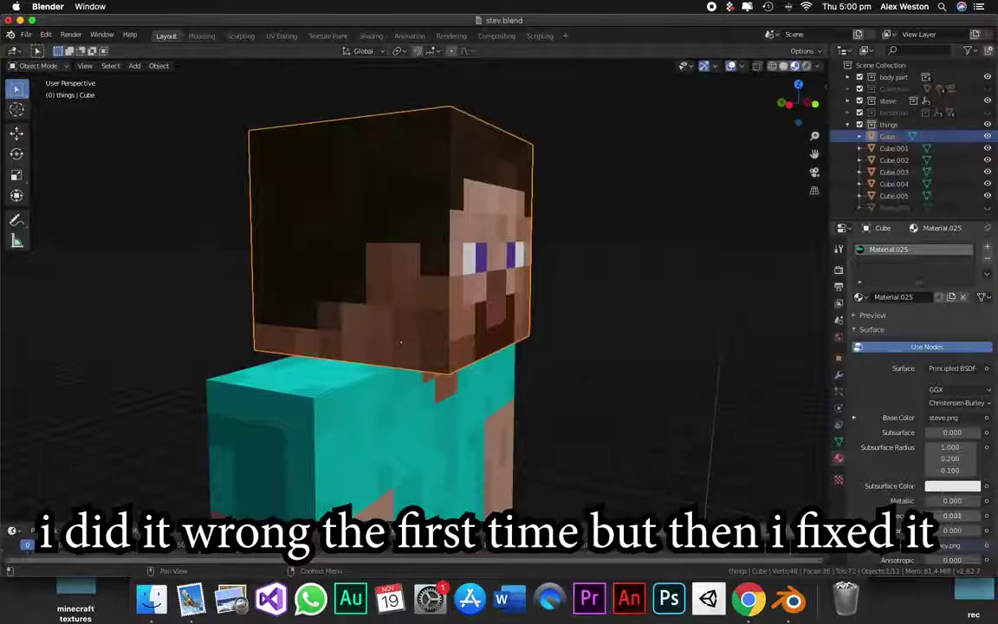
{"action": "left_click_drag", "start_coordinate": [952, 515], "coordinate": [970, 515]}
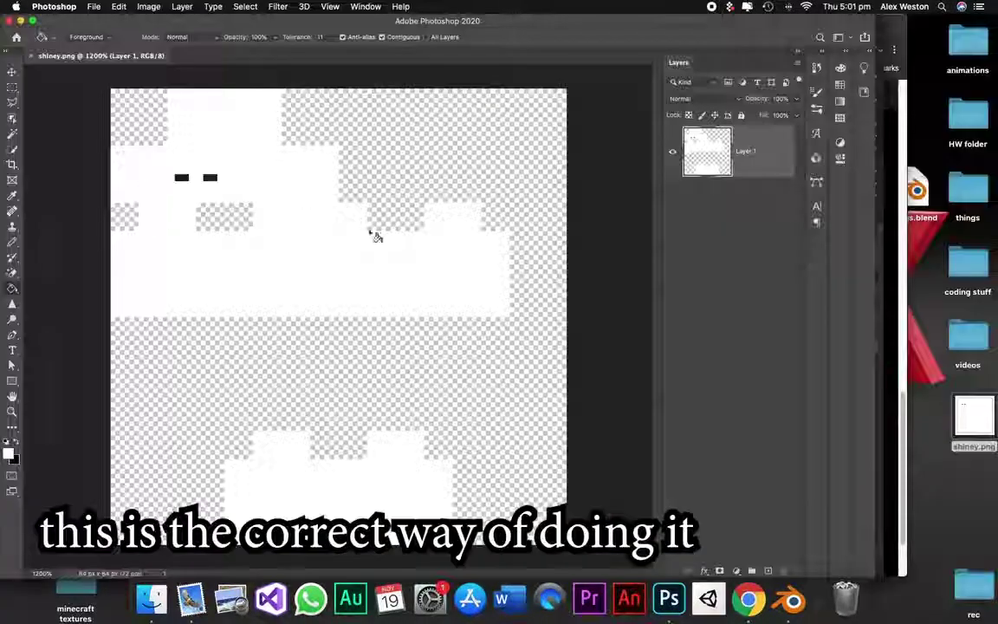
{"action": "left_click", "coordinate": [370, 232]}
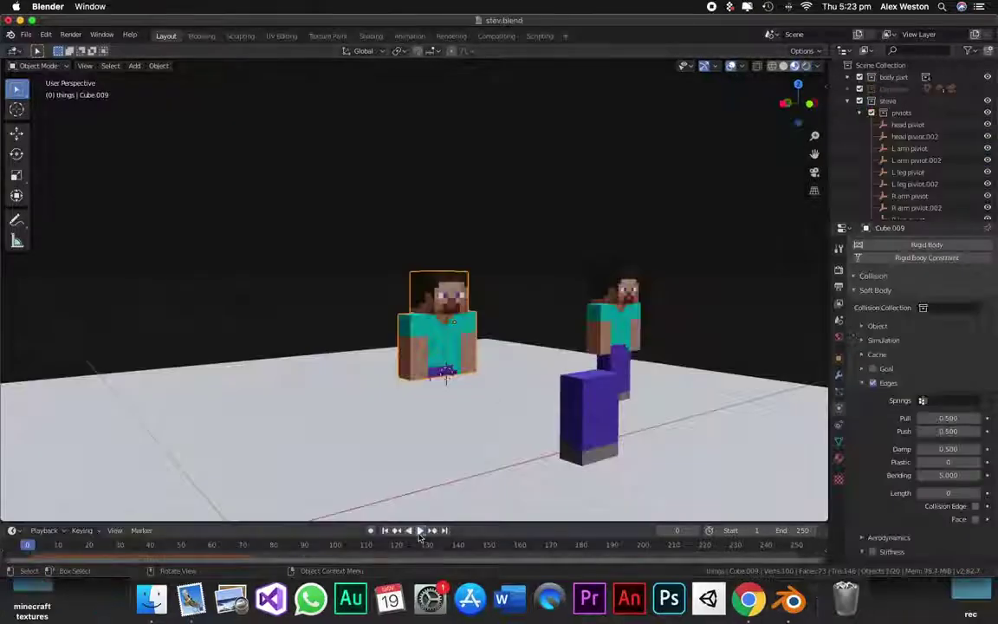
Play the red cube's animation to watch it fall and deform
{"action": "left_click", "coordinate": [414, 530]}
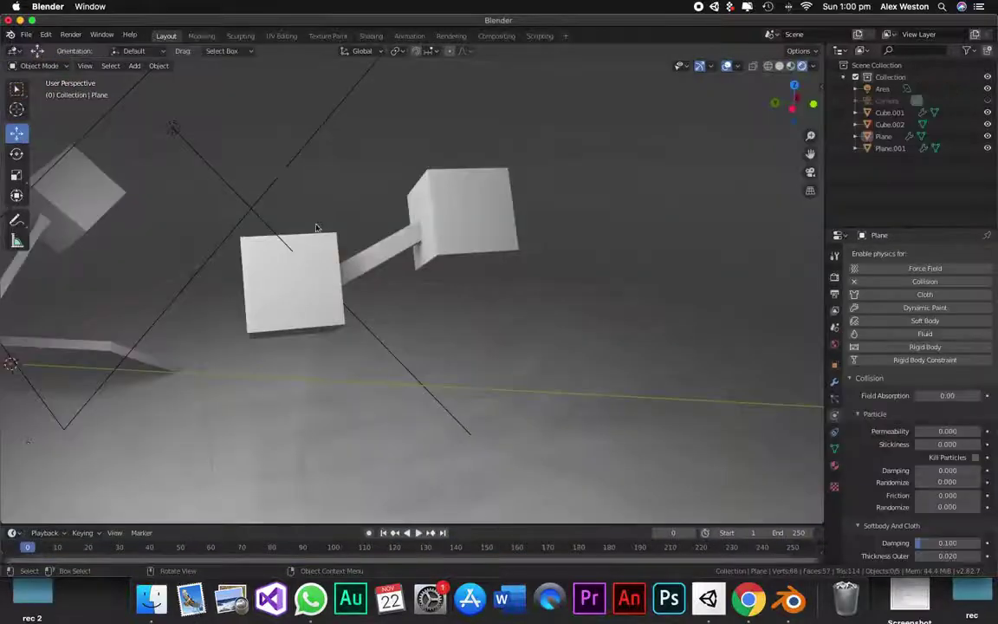
Select the second cube, Cube.001, in the test scene
{"action": "left_click", "coordinate": [480, 222]}
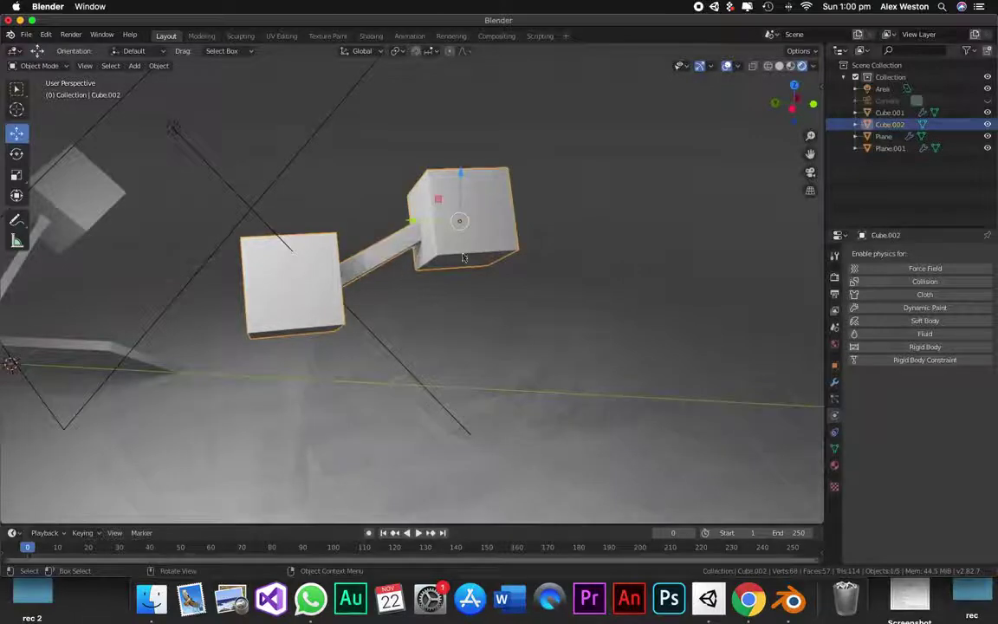
{"action": "scroll", "coordinate": [465, 259], "scroll_direction": "up", "scroll_amount": 10}
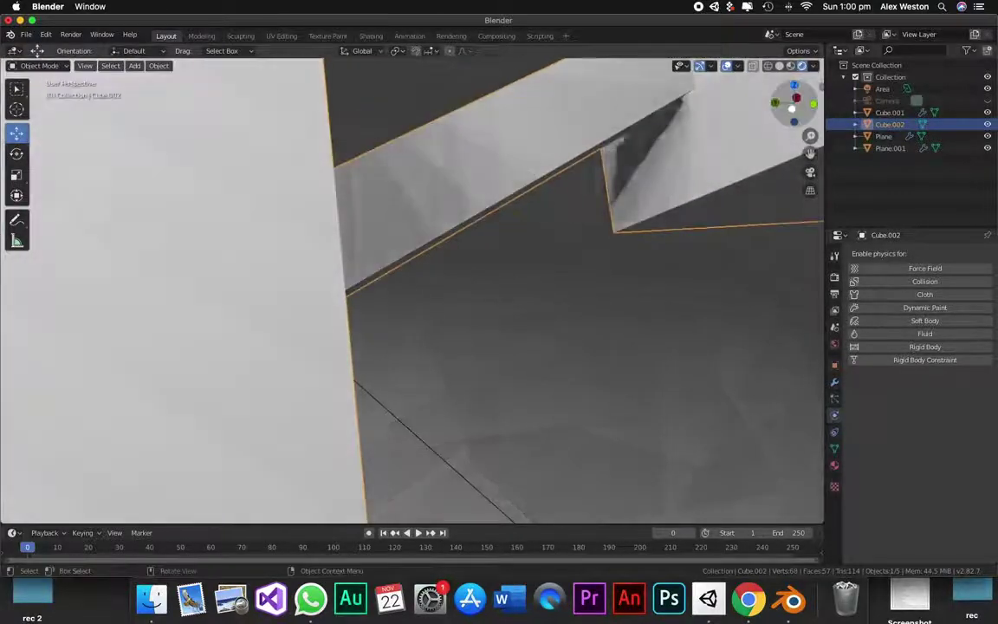
{"action": "scroll", "coordinate": [733, 168], "scroll_direction": "up", "scroll_amount": 8}
{"action": "scroll", "coordinate": [728, 191], "scroll_direction": "down", "scroll_amount": 12}
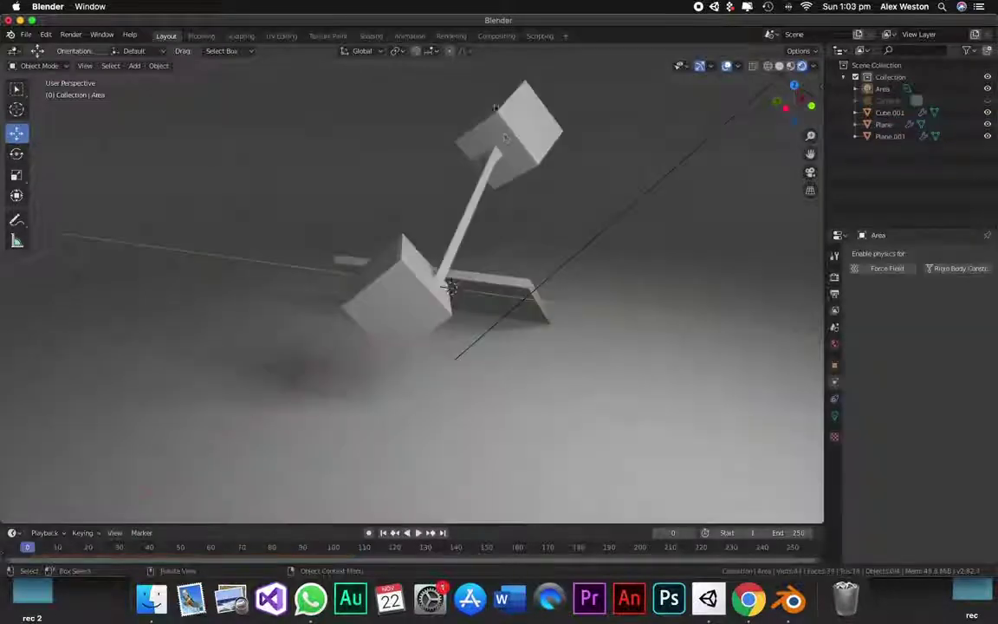
Inspect the joined cube in Edit Mode, return to Object Mode, and play the simulation
{"action": "left_click", "coordinate": [394, 251]}
{"action": "key", "text": "Tab"}
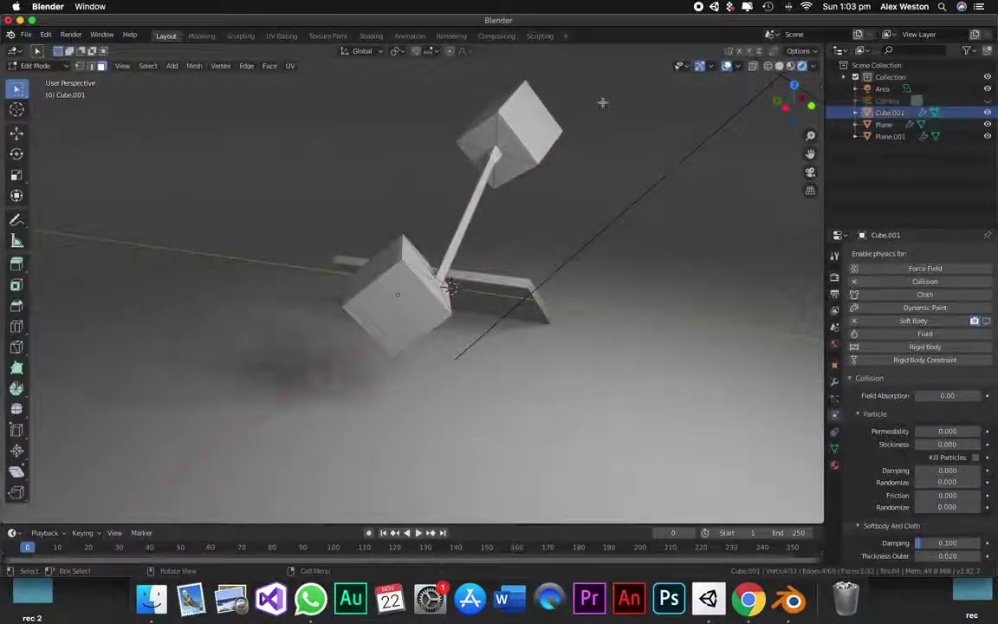
{"action": "middle_click_drag", "start_coordinate": [602, 102], "coordinate": [609, 163]}
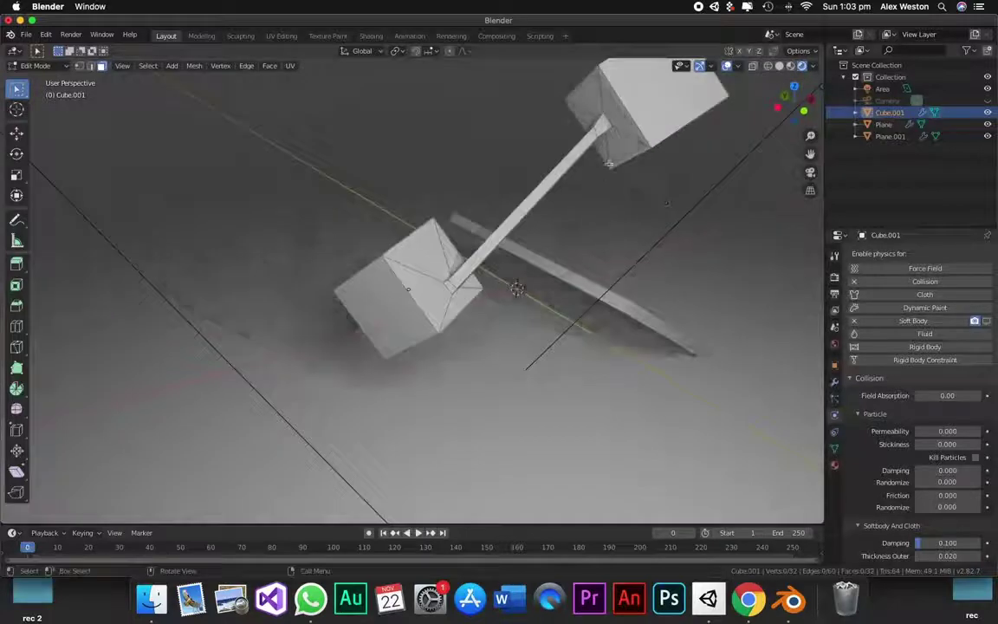
{"action": "key", "text": "Tab"}
{"action": "key", "text": "space"}
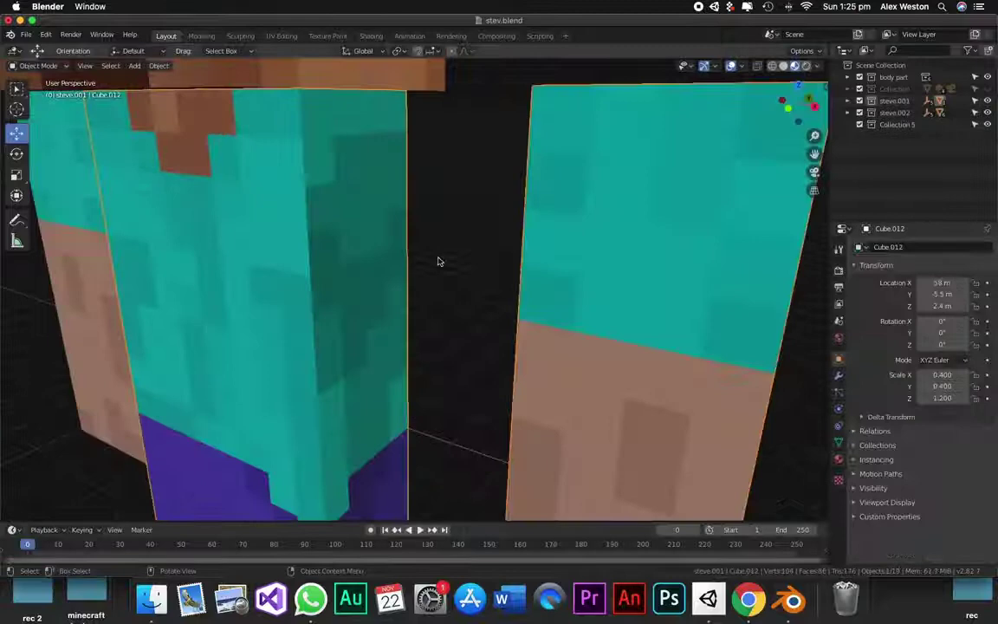
Separate Steve's mesh by loose parts from the Q favourites menu, then play the soft-body animation
{"action": "middle_click_drag", "start_coordinate": [439, 261], "coordinate": [335, 133]}
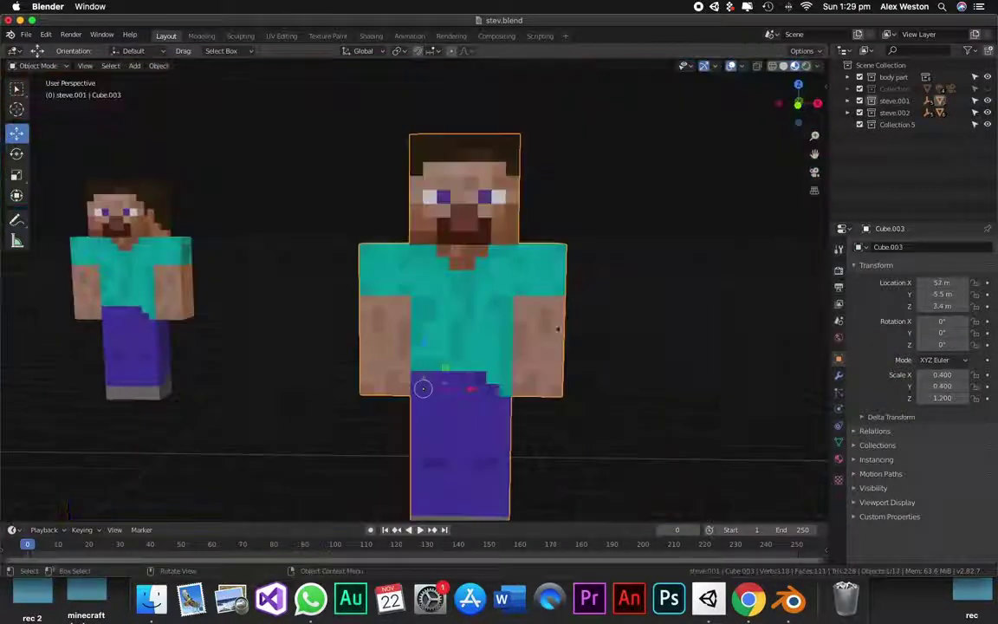
{"action": "key", "text": "q"}
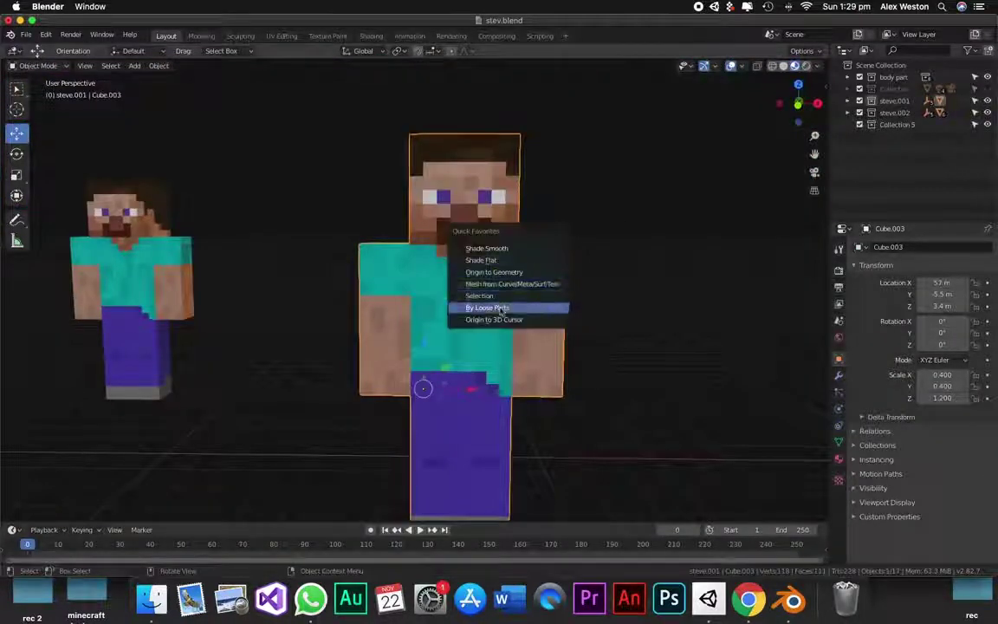
{"action": "left_click", "coordinate": [500, 309]}
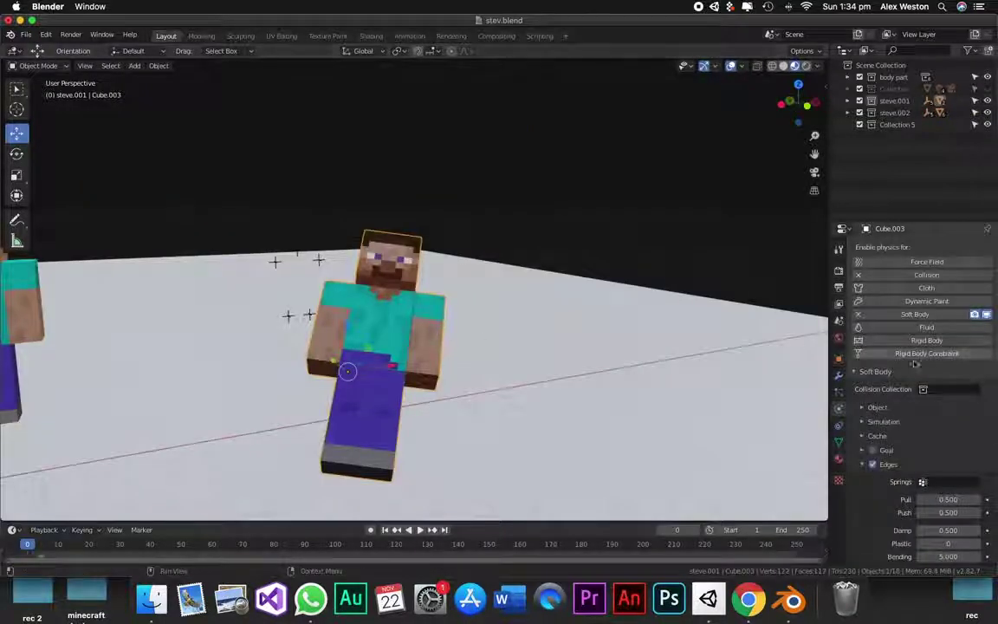
{"action": "scroll", "coordinate": [914, 363], "scroll_direction": "down", "scroll_amount": 3}
{"action": "key", "text": "space"}
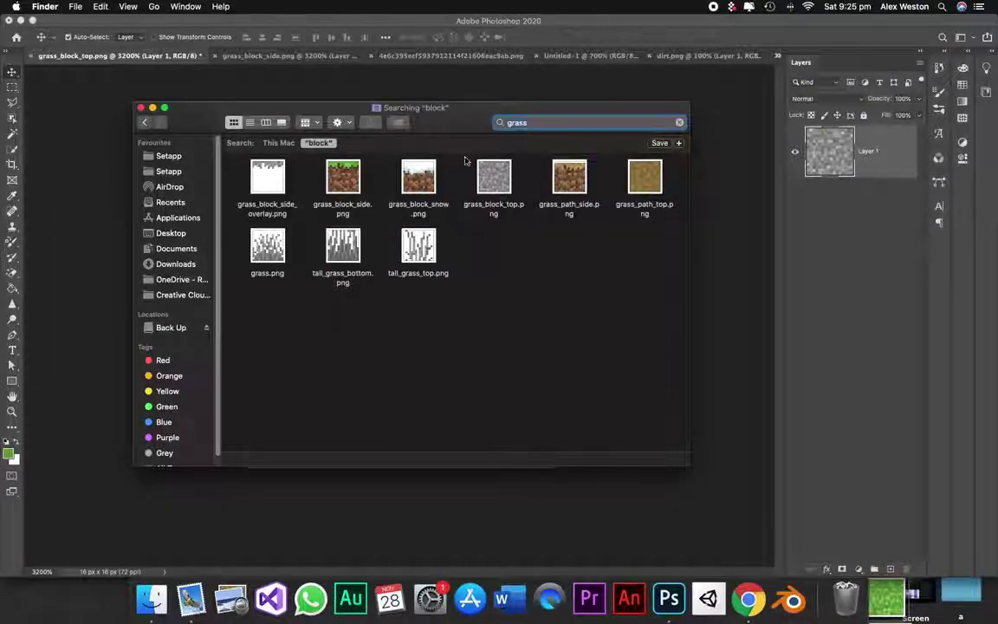
Open grass_block_top.png in Preview and zoom in on the texture
{"action": "double_click", "coordinate": [494, 182]}
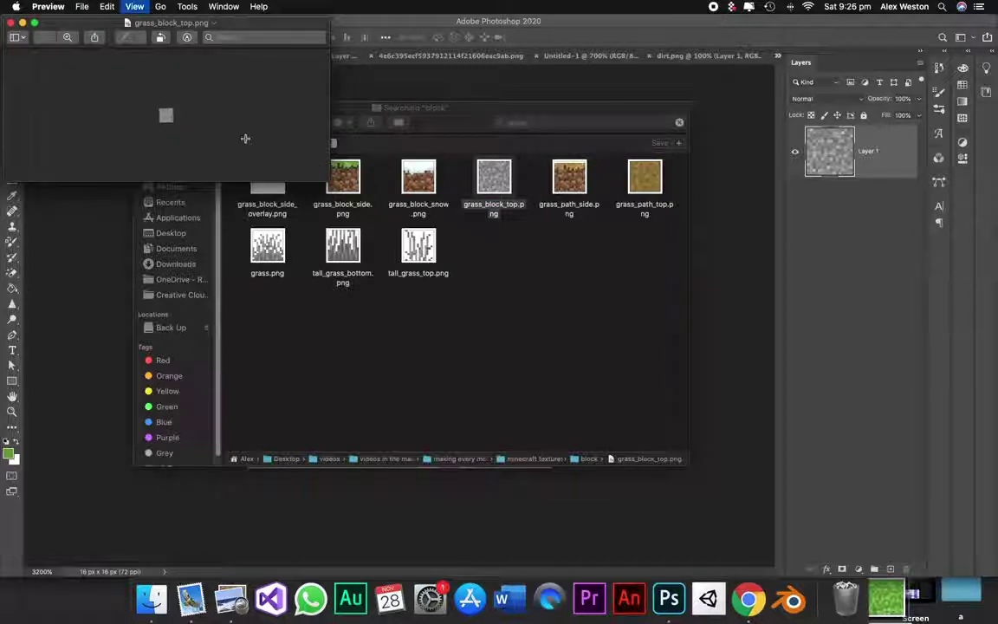
{"action": "key", "text": "super+equal"}
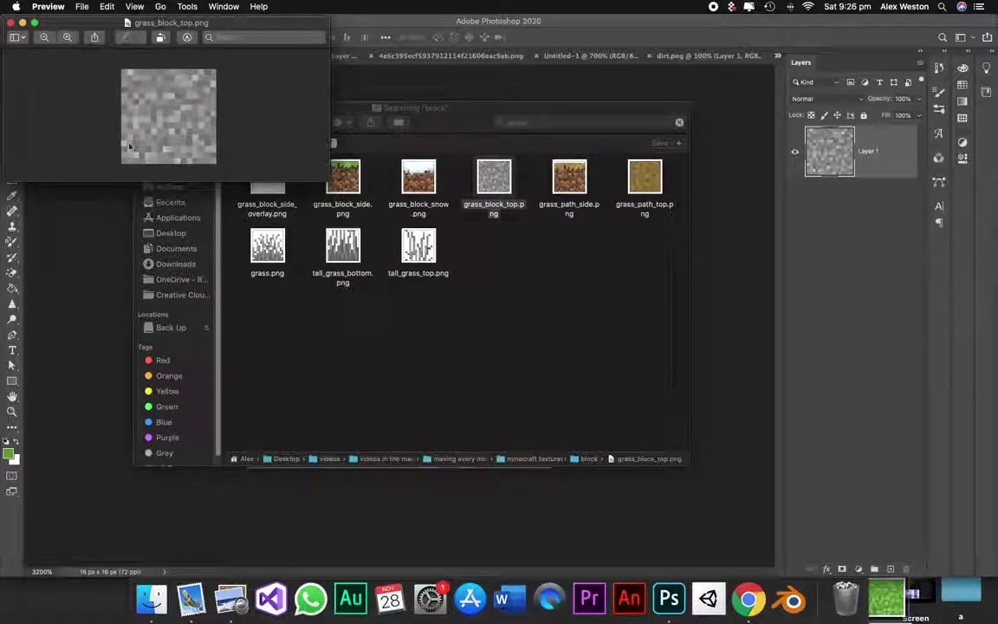
Paint the grey grass_block_top texture green with the Color Replacement Tool
{"action": "left_click", "coordinate": [9, 23]}
{"action": "left_click", "coordinate": [267, 396]}
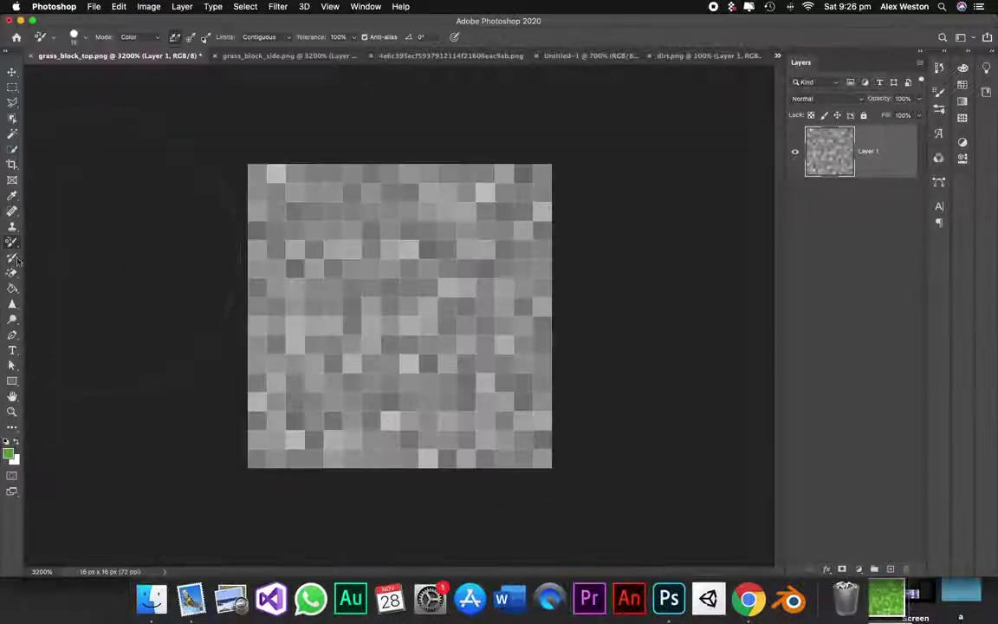
{"action": "mouse_move", "coordinate": [238, 205]}
{"action": "left_mouse_down"}
{"action": "mouse_move", "coordinate": [482, 204]}
{"action": "mouse_move", "coordinate": [188, 254]}
{"action": "mouse_move", "coordinate": [233, 297]}
{"action": "mouse_move", "coordinate": [611, 353]}
{"action": "mouse_move", "coordinate": [148, 385]}
{"action": "mouse_move", "coordinate": [434, 415]}
{"action": "left_mouse_up"}
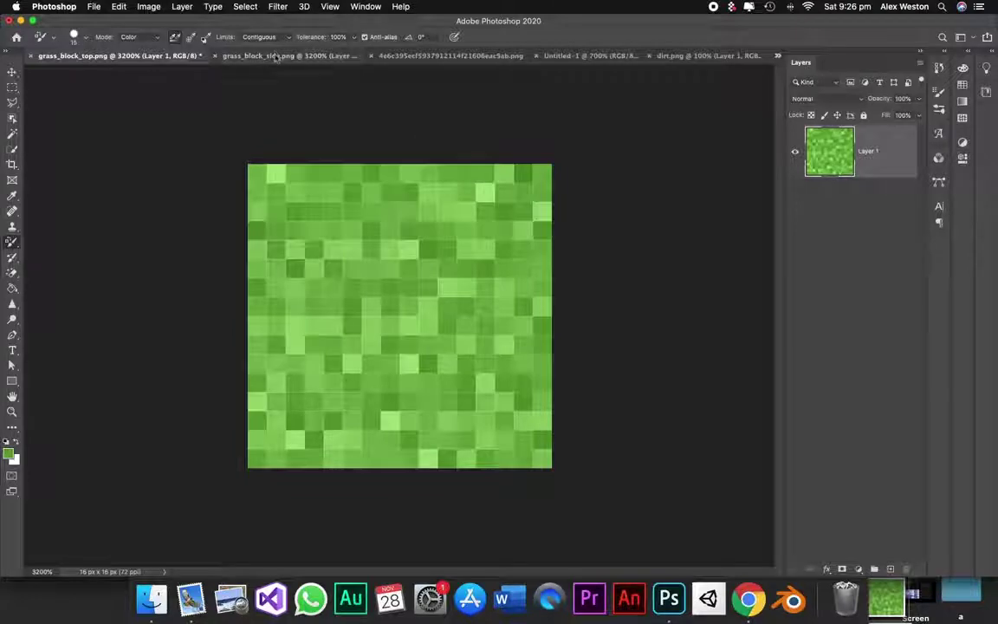
Compare the recoloured top with grass_block_side, then crop the image to a 48 by 48 square
{"action": "left_click", "coordinate": [200, 56]}
{"action": "left_click", "coordinate": [111, 57]}
{"action": "key", "text": "ctrl+Tab"}
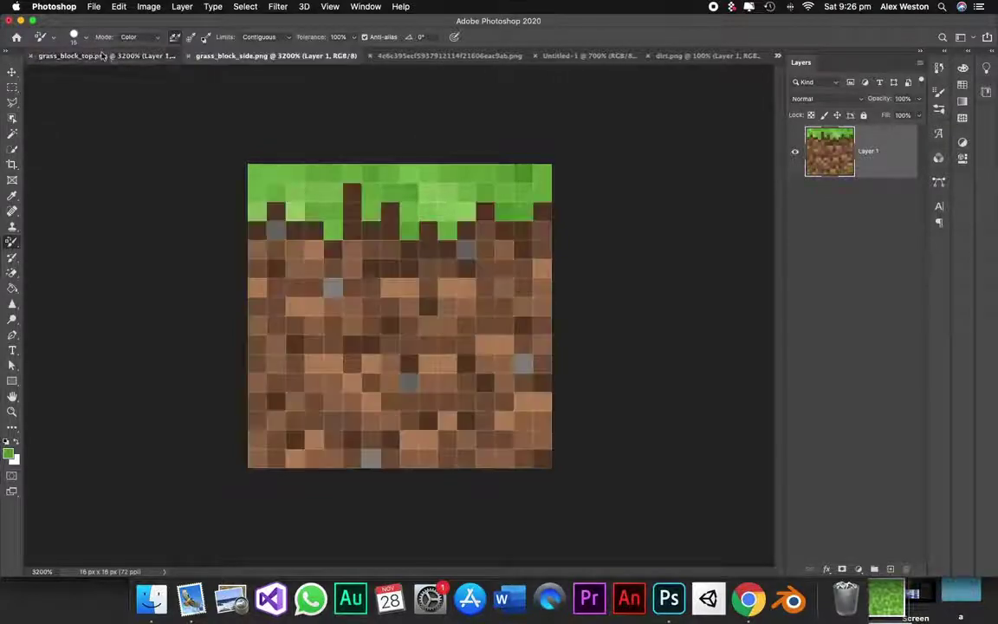
{"action": "left_click", "coordinate": [122, 57]}
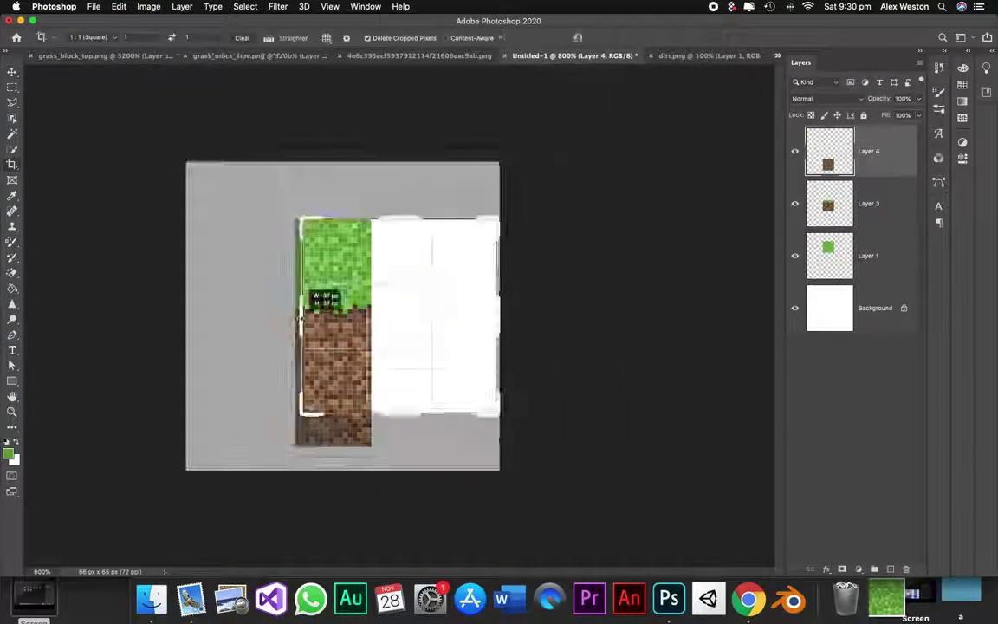
{"action": "left_click_drag", "start_coordinate": [401, 217], "coordinate": [399, 198]}
{"action": "left_click_drag", "start_coordinate": [399, 434], "coordinate": [400, 430]}
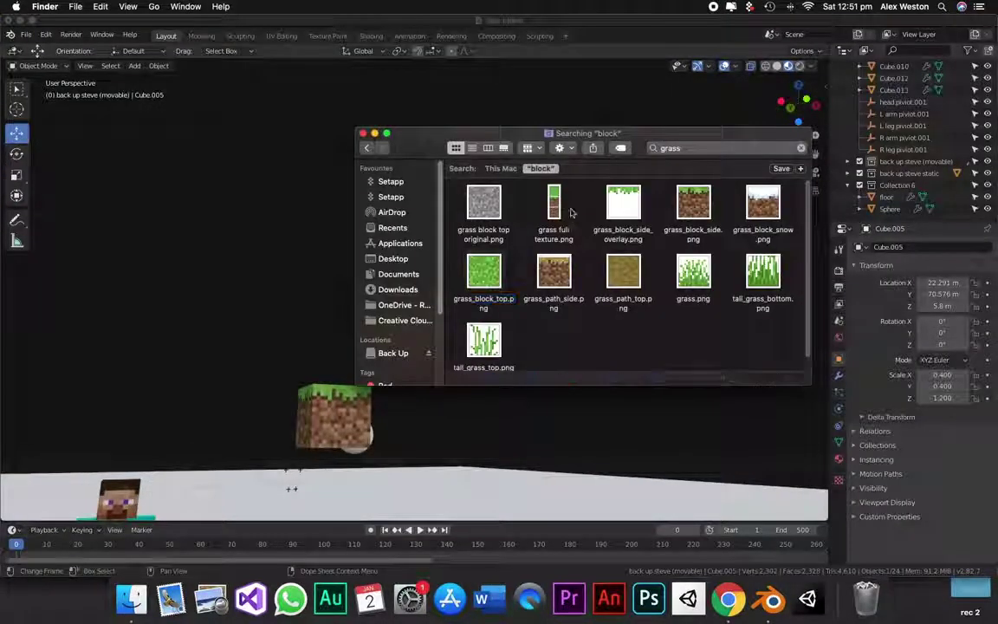
Preview the full grass texture, then rewind and replay Steve's soft-body fall down the grass-block steps
{"action": "double_click", "coordinate": [553, 204]}
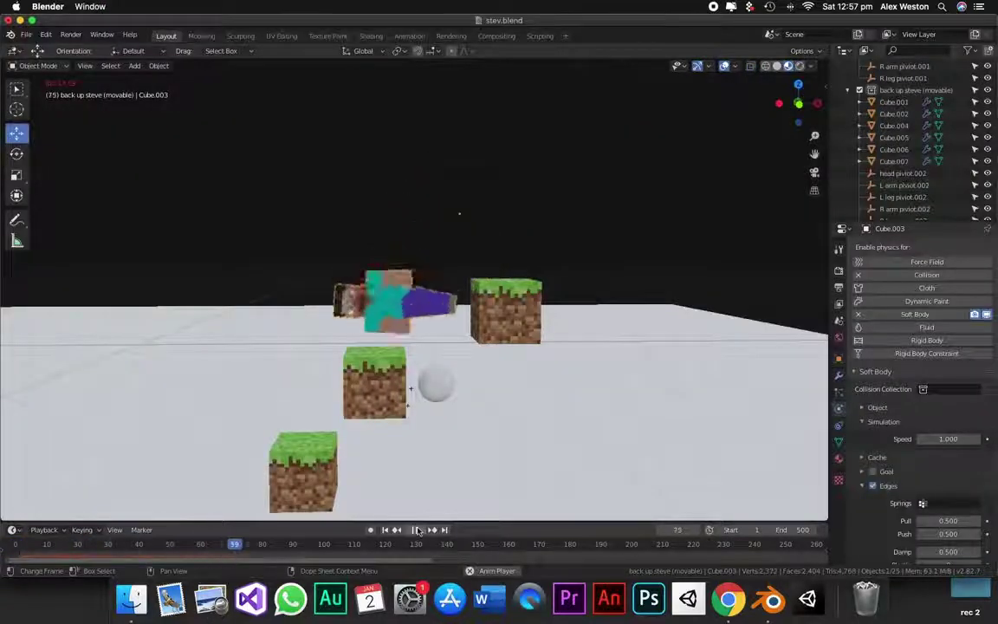
{"action": "key", "text": "Escape"}
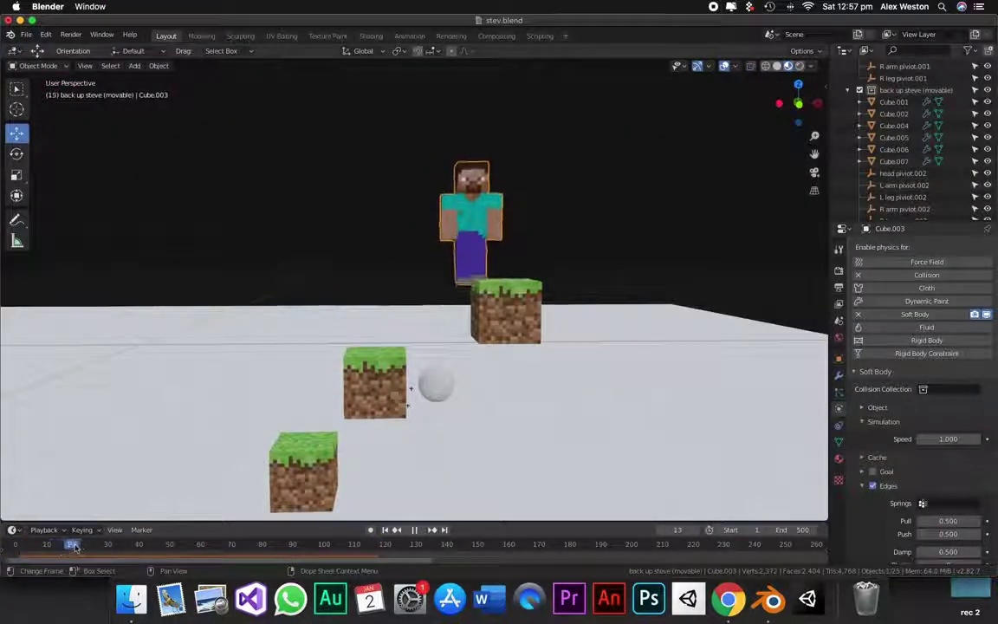
{"action": "scroll", "coordinate": [520, 273], "scroll_direction": "down", "scroll_amount": 5}
{"action": "key", "text": "space"}
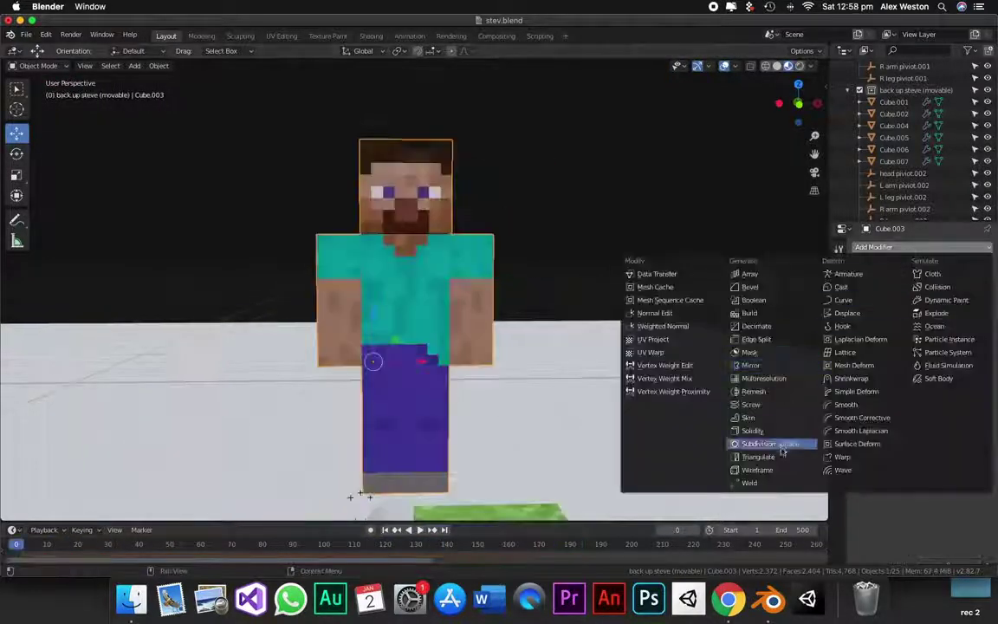
Add a Subdivision Surface modifier set to Simple on Steve, then centre the view on the grass block
{"action": "left_click", "coordinate": [781, 446]}
{"action": "left_click", "coordinate": [961, 408]}
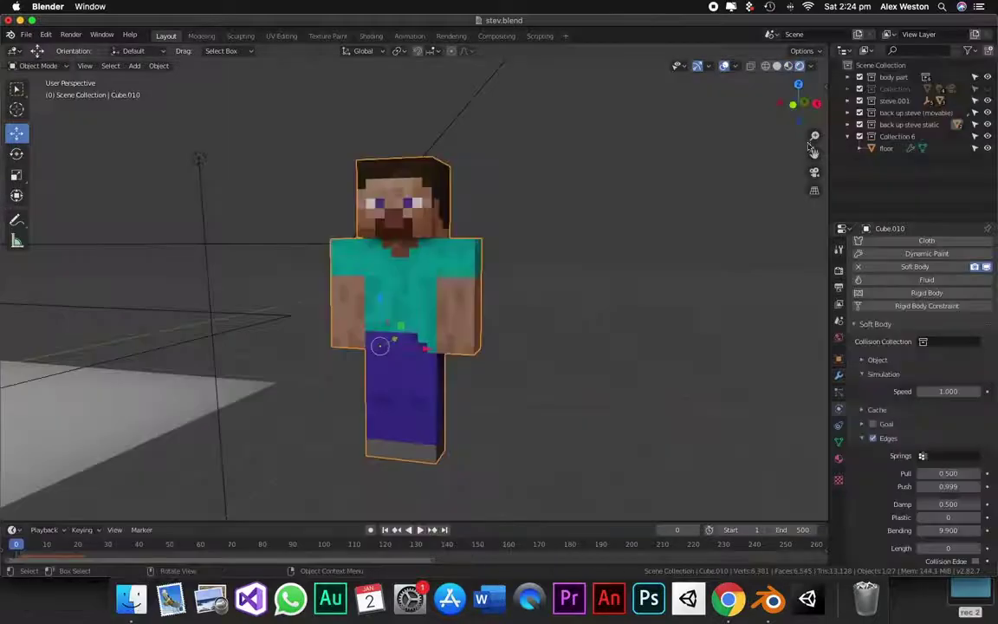
{"action": "key", "text": "KP_Decimal"}
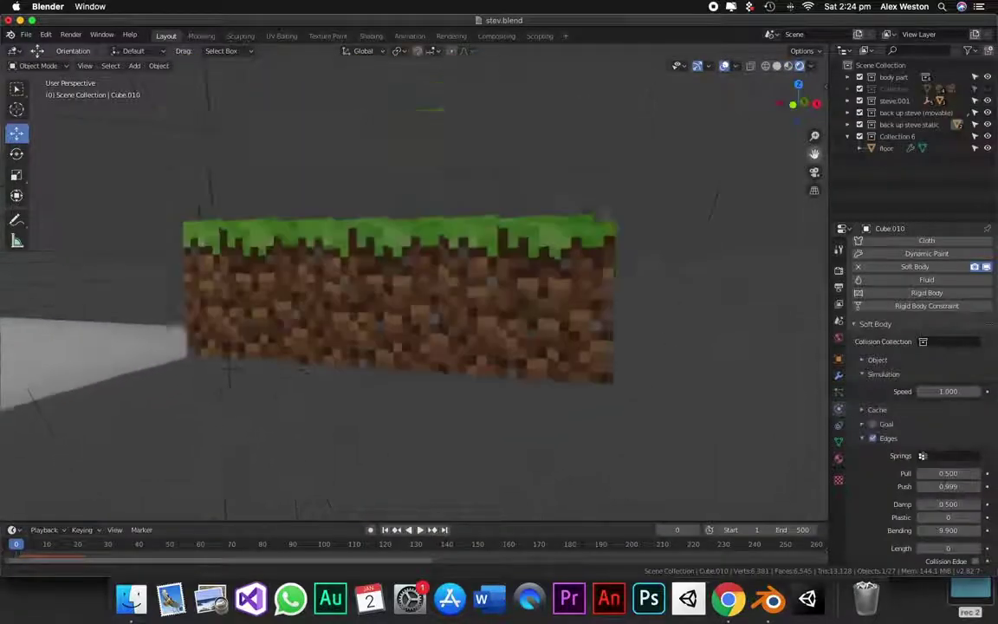
Frame Steve from above and replay his landing on the soft-body grass block from a new angle
{"action": "middle_click_drag", "start_coordinate": [414, 286], "coordinate": [414, 252]}
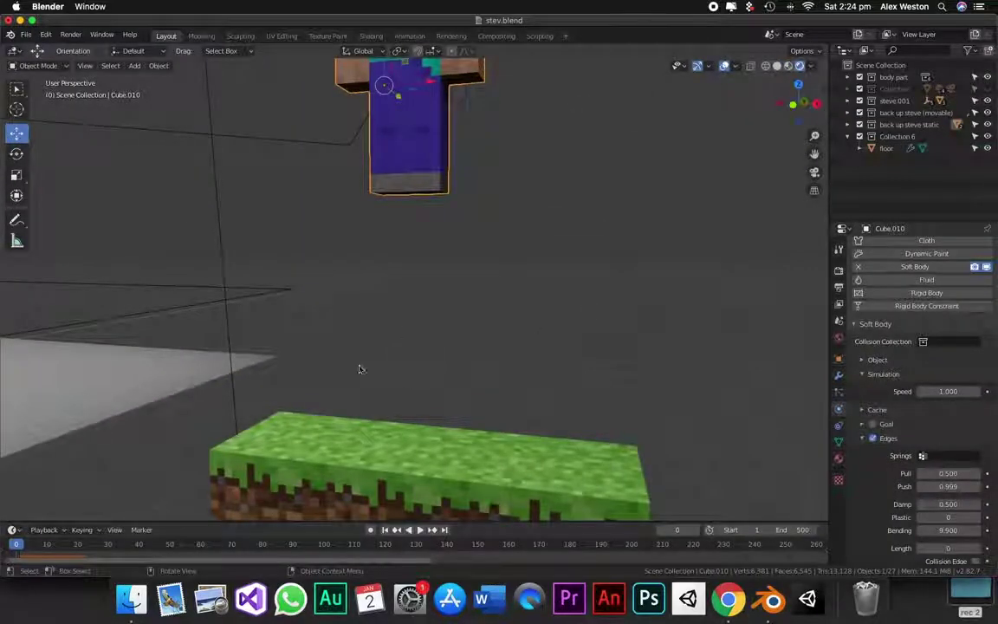
{"action": "key", "text": "KP_Decimal"}
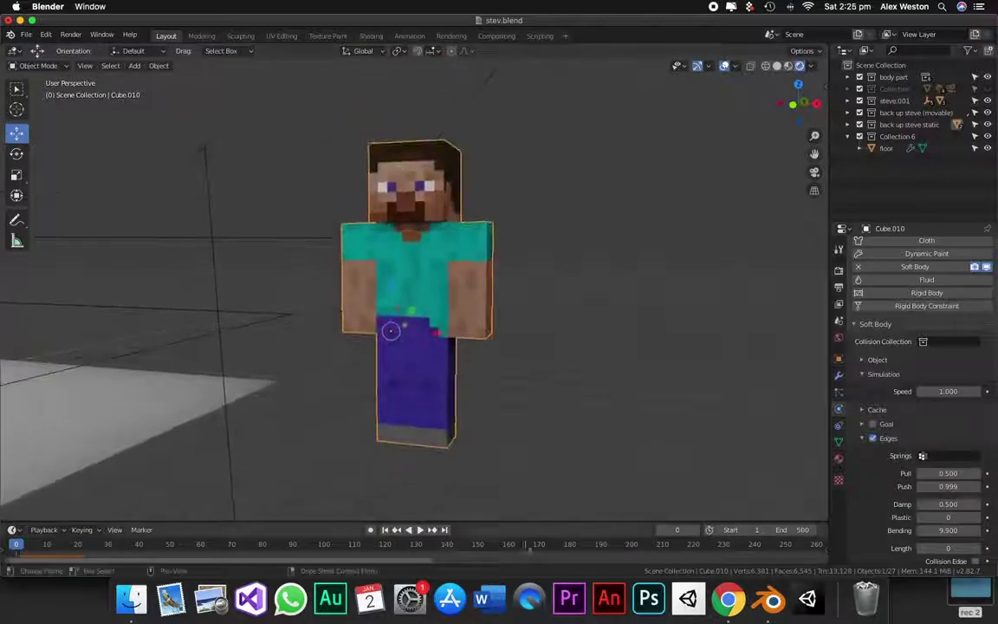
{"action": "left_click", "coordinate": [421, 530]}
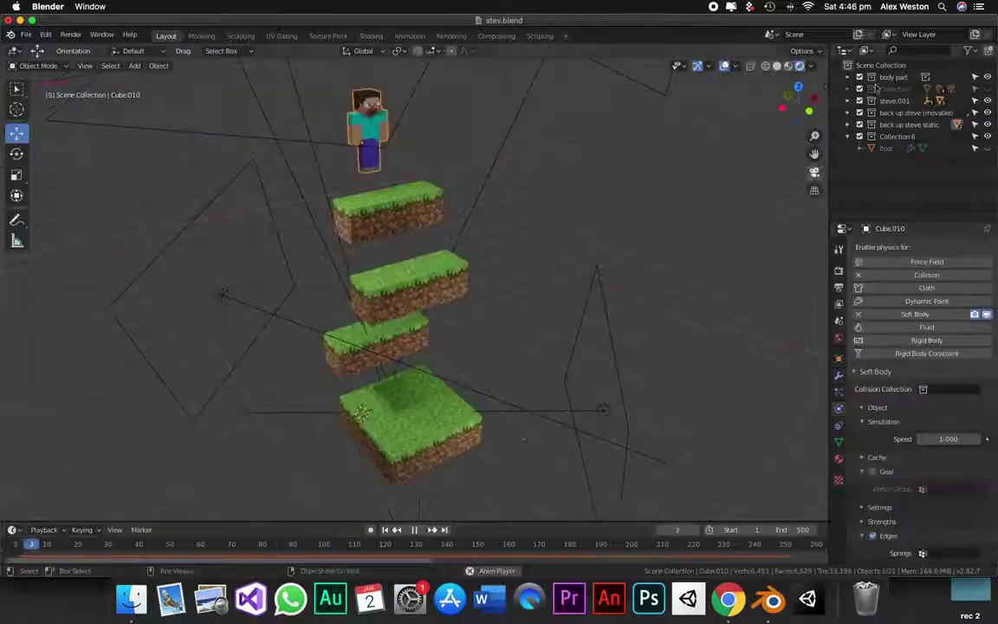
{"action": "left_click_drag", "start_coordinate": [795, 102], "coordinate": [802, 97]}
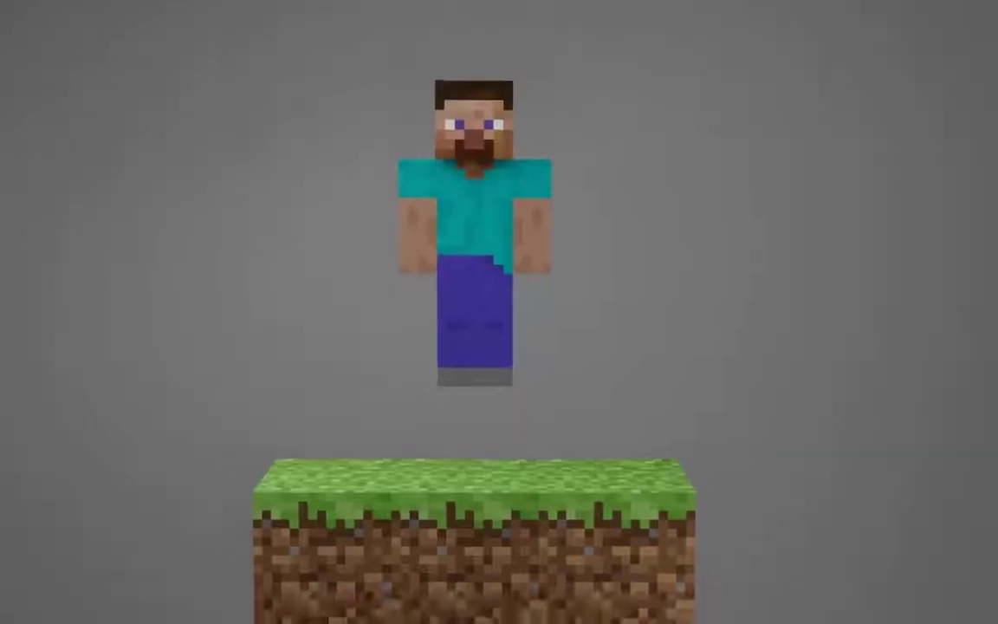